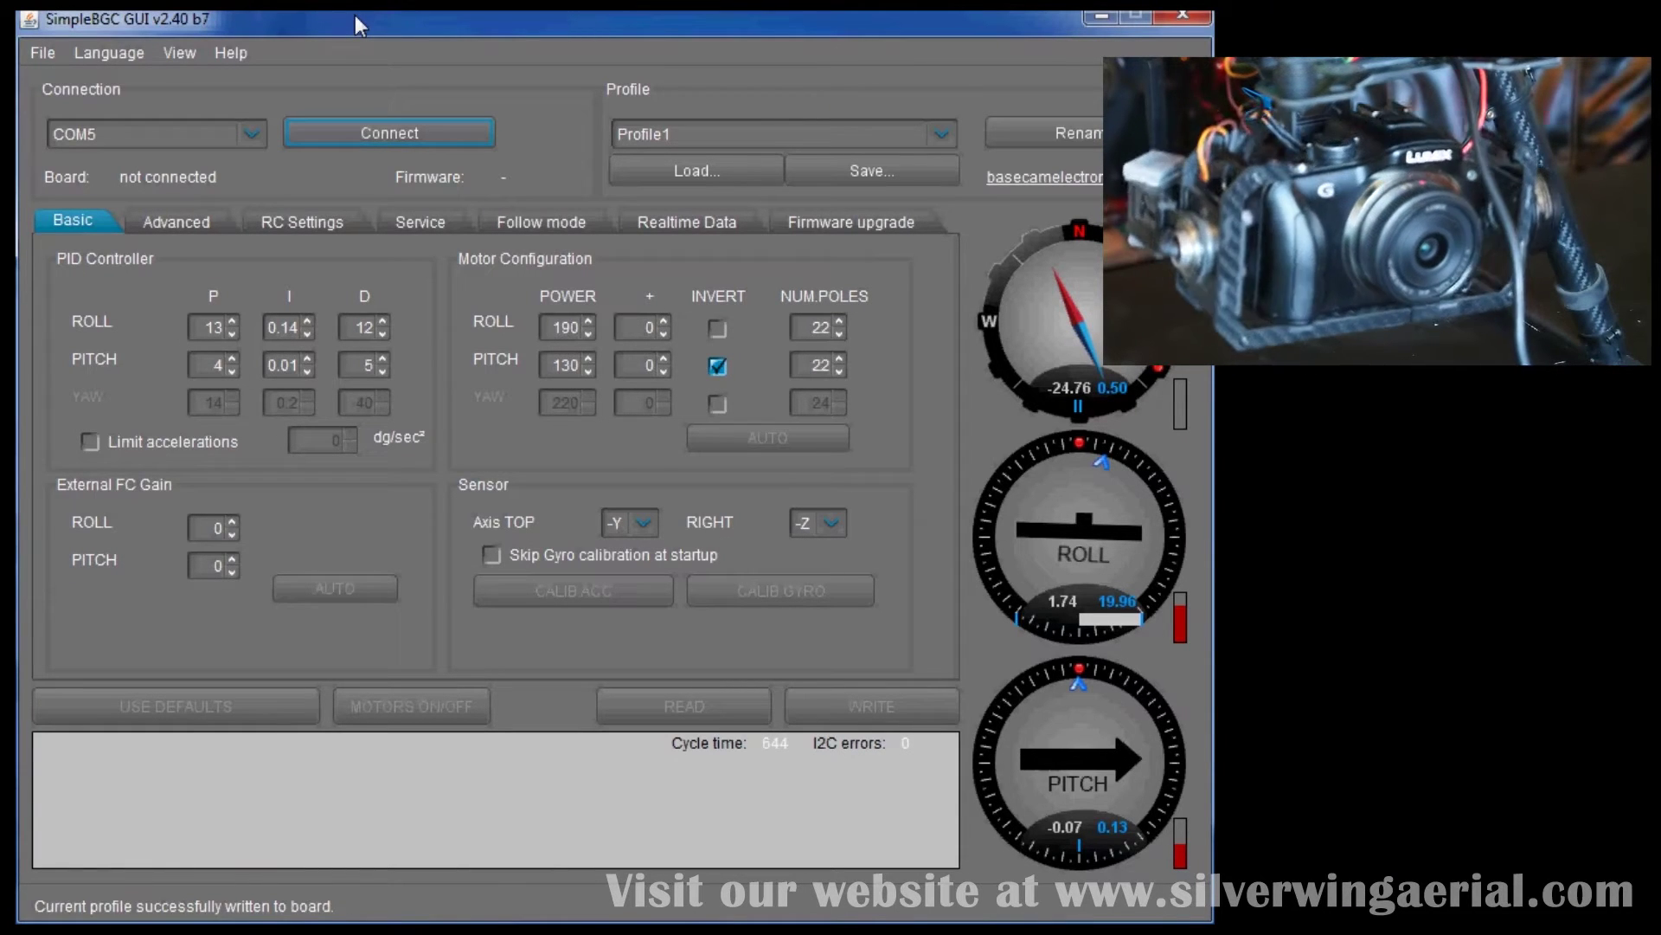
Step: Connect to the gimbal board on COM5 and load its firmware 2.40 parameters
click(362, 123)
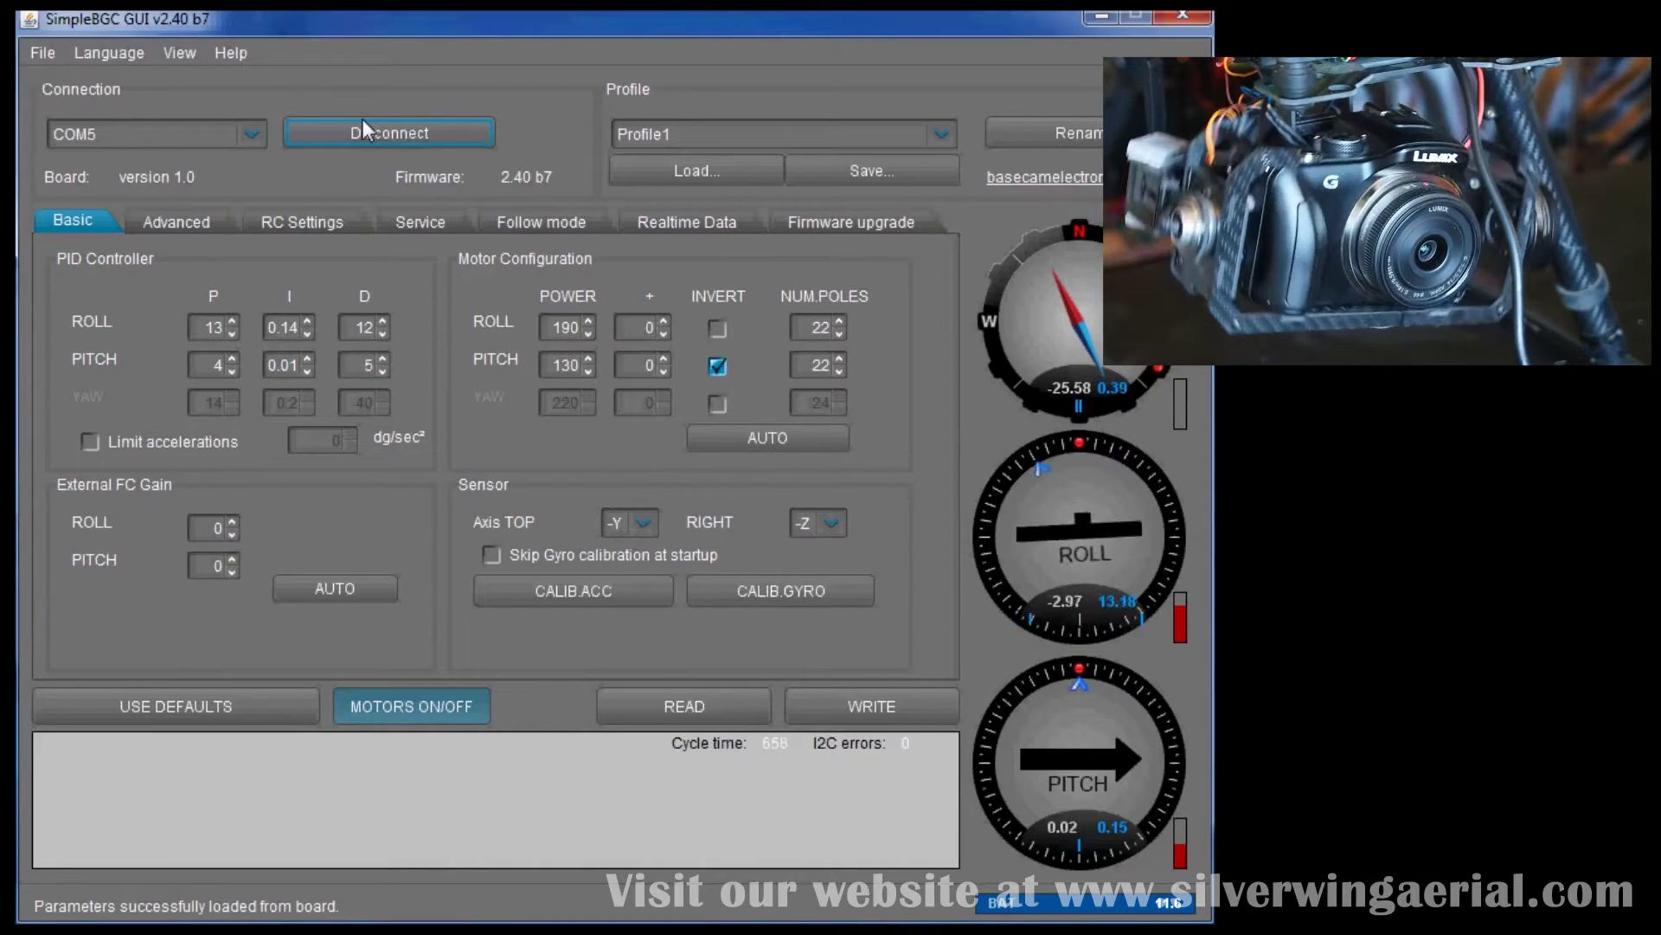
Step: Zero the roll and pitch P, I and D gains
double_click(213, 327)
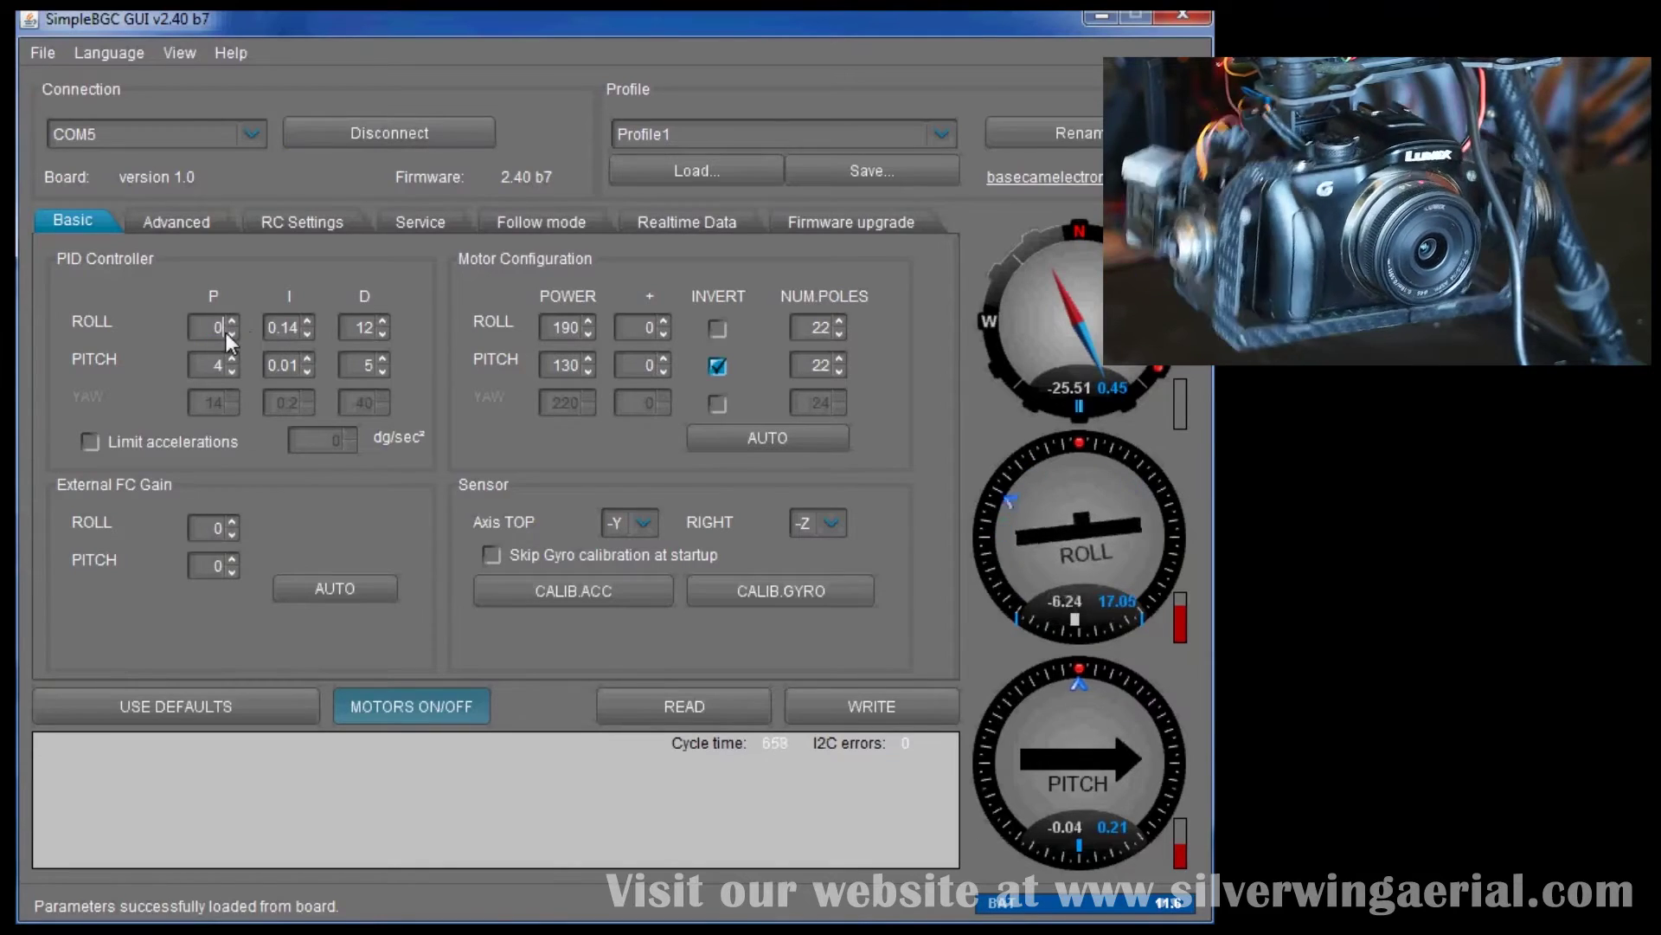
click(271, 328)
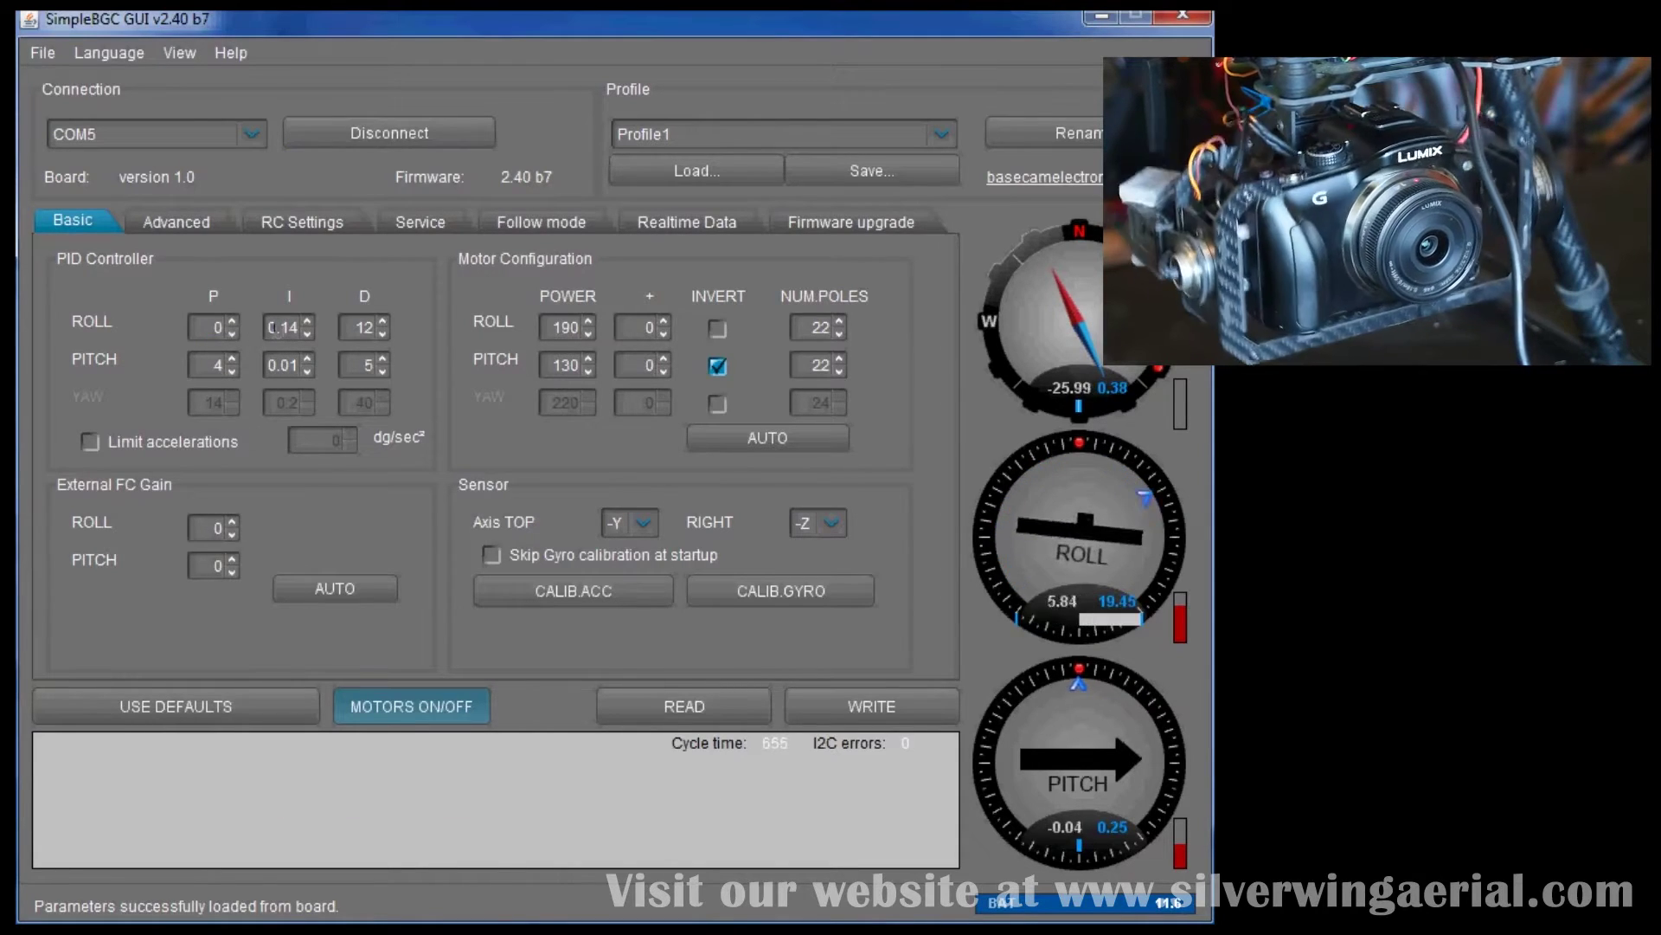
double_click(270, 327)
key(BackSpace)
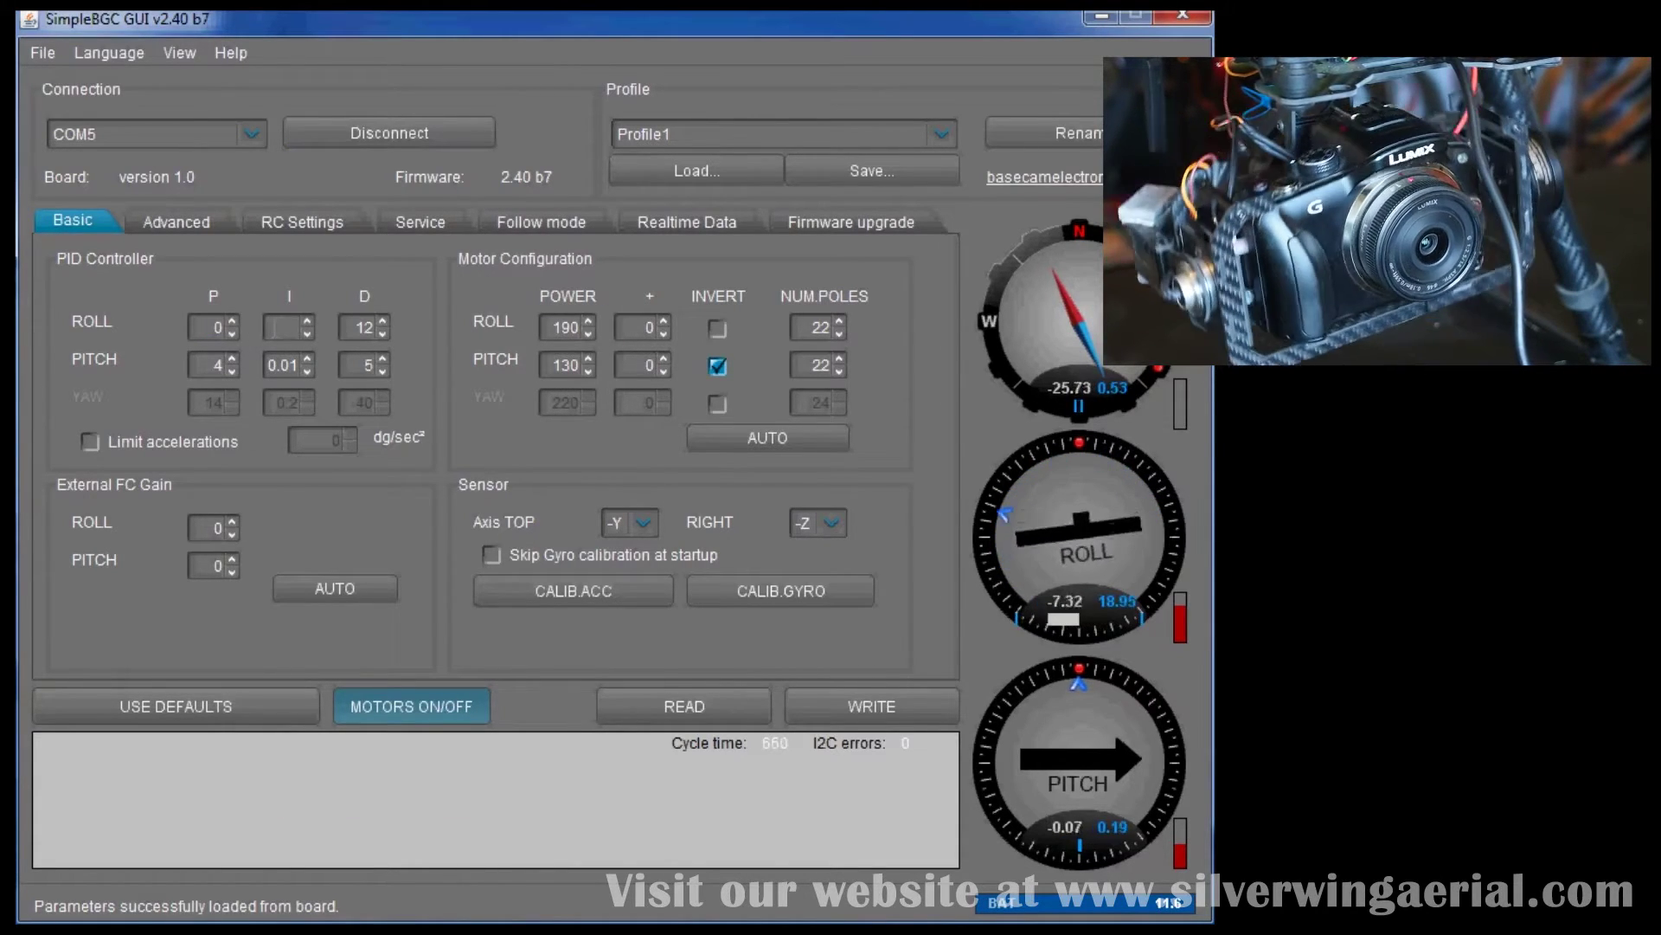
text(0)
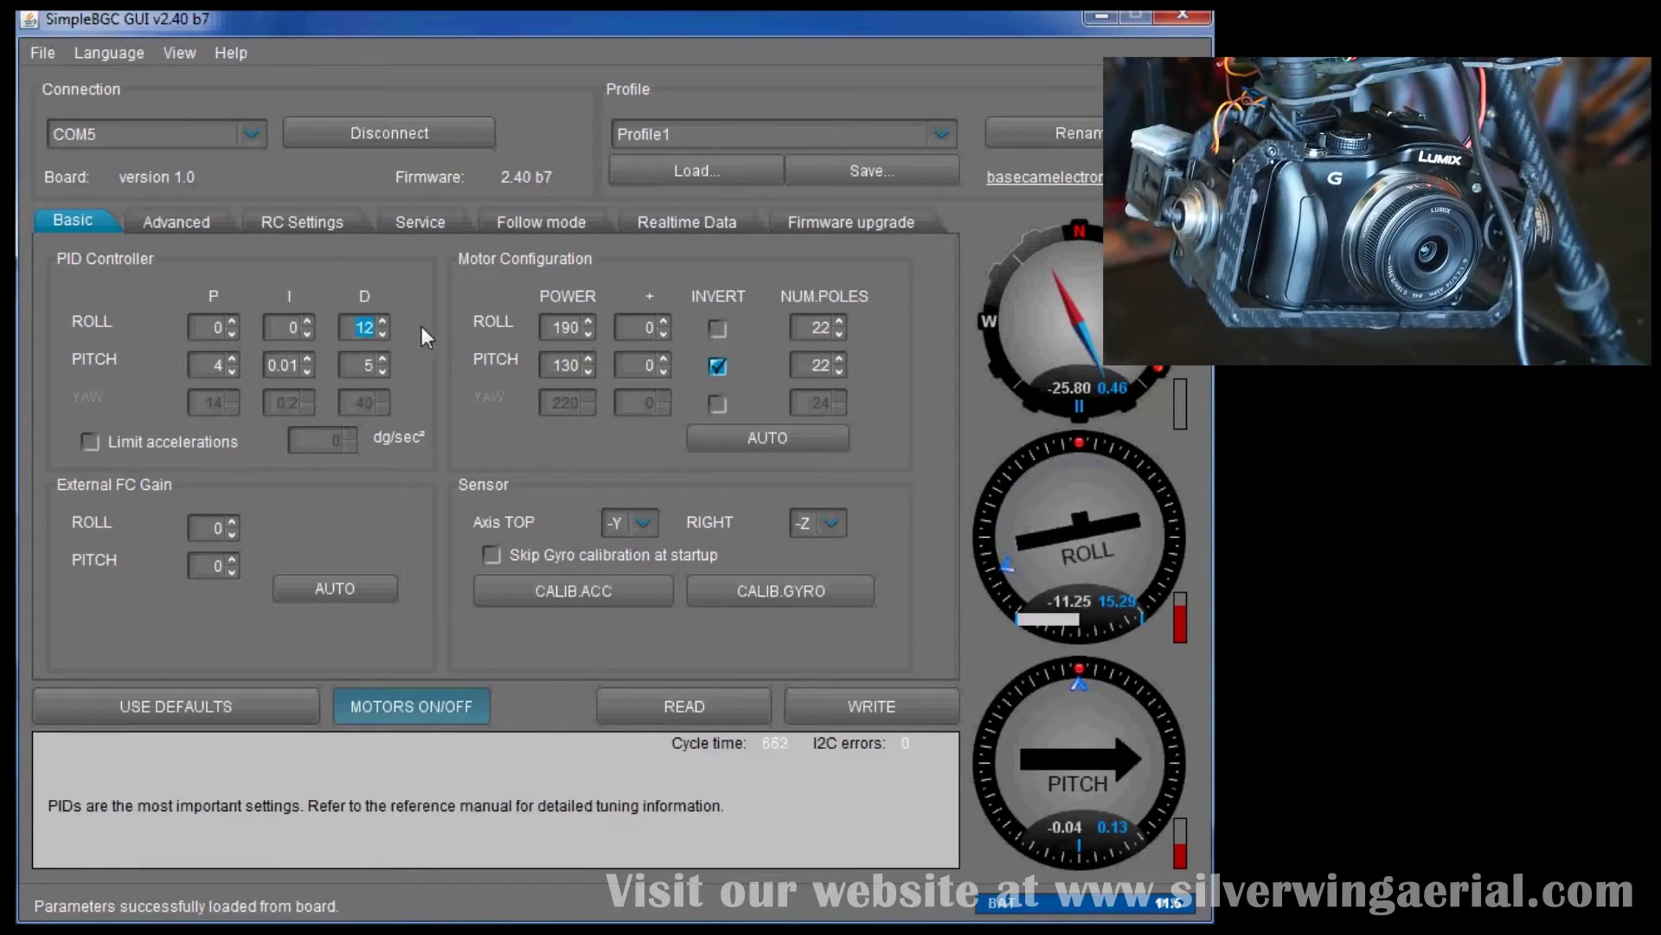
text(0)
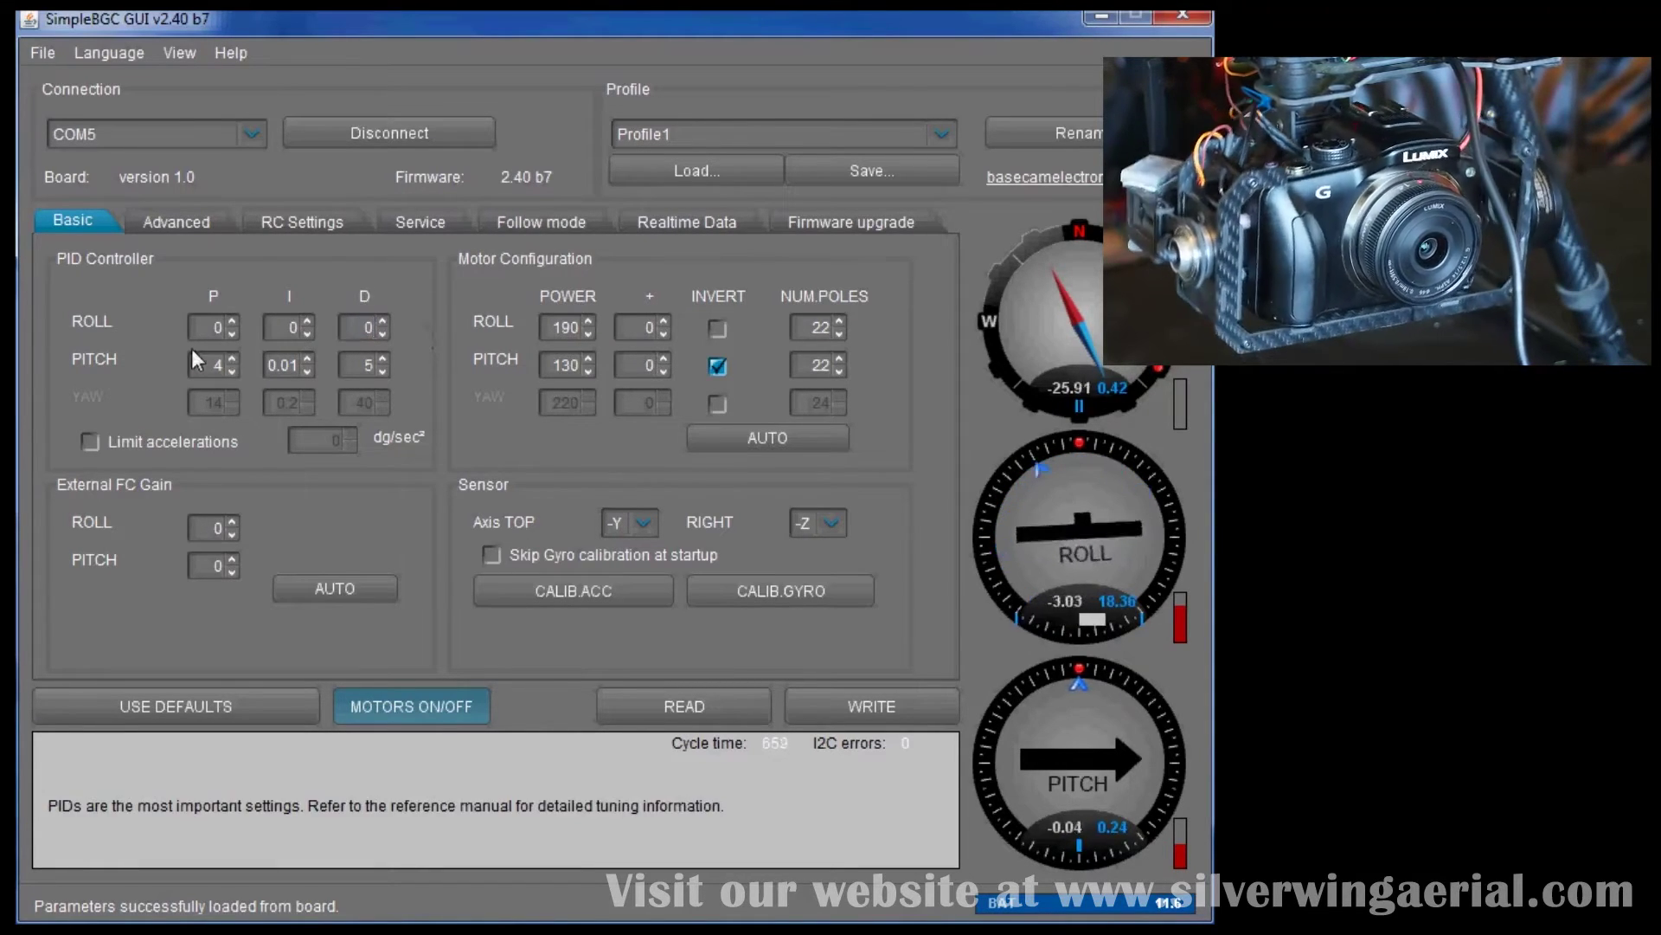
double_click(218, 364)
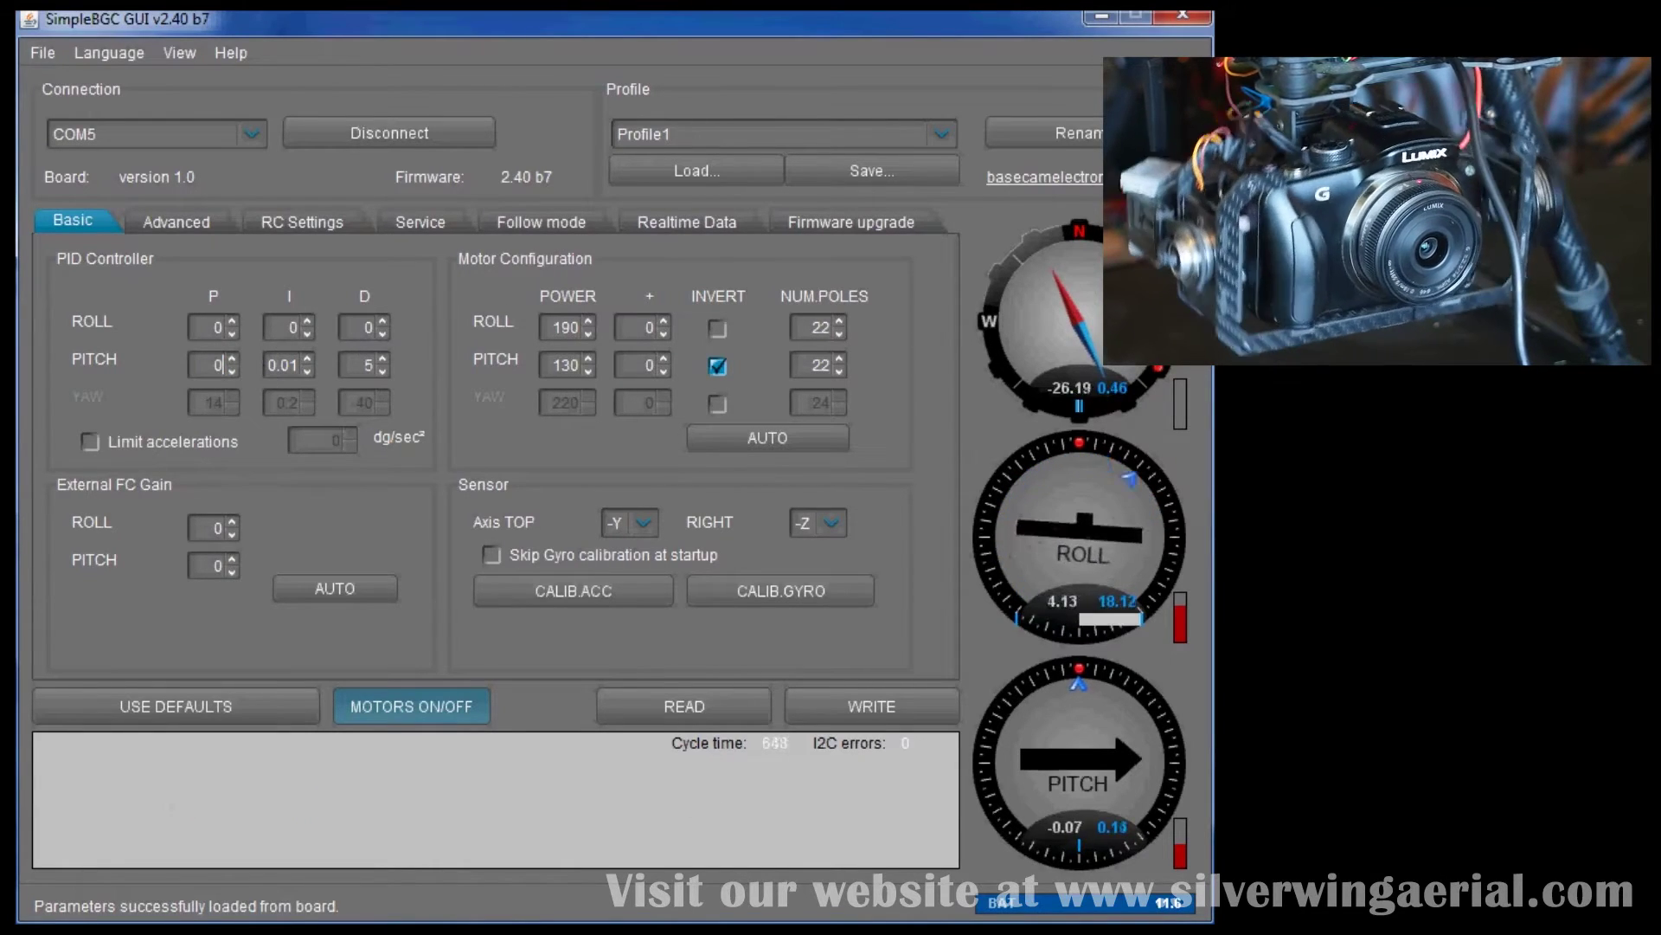
click(311, 370)
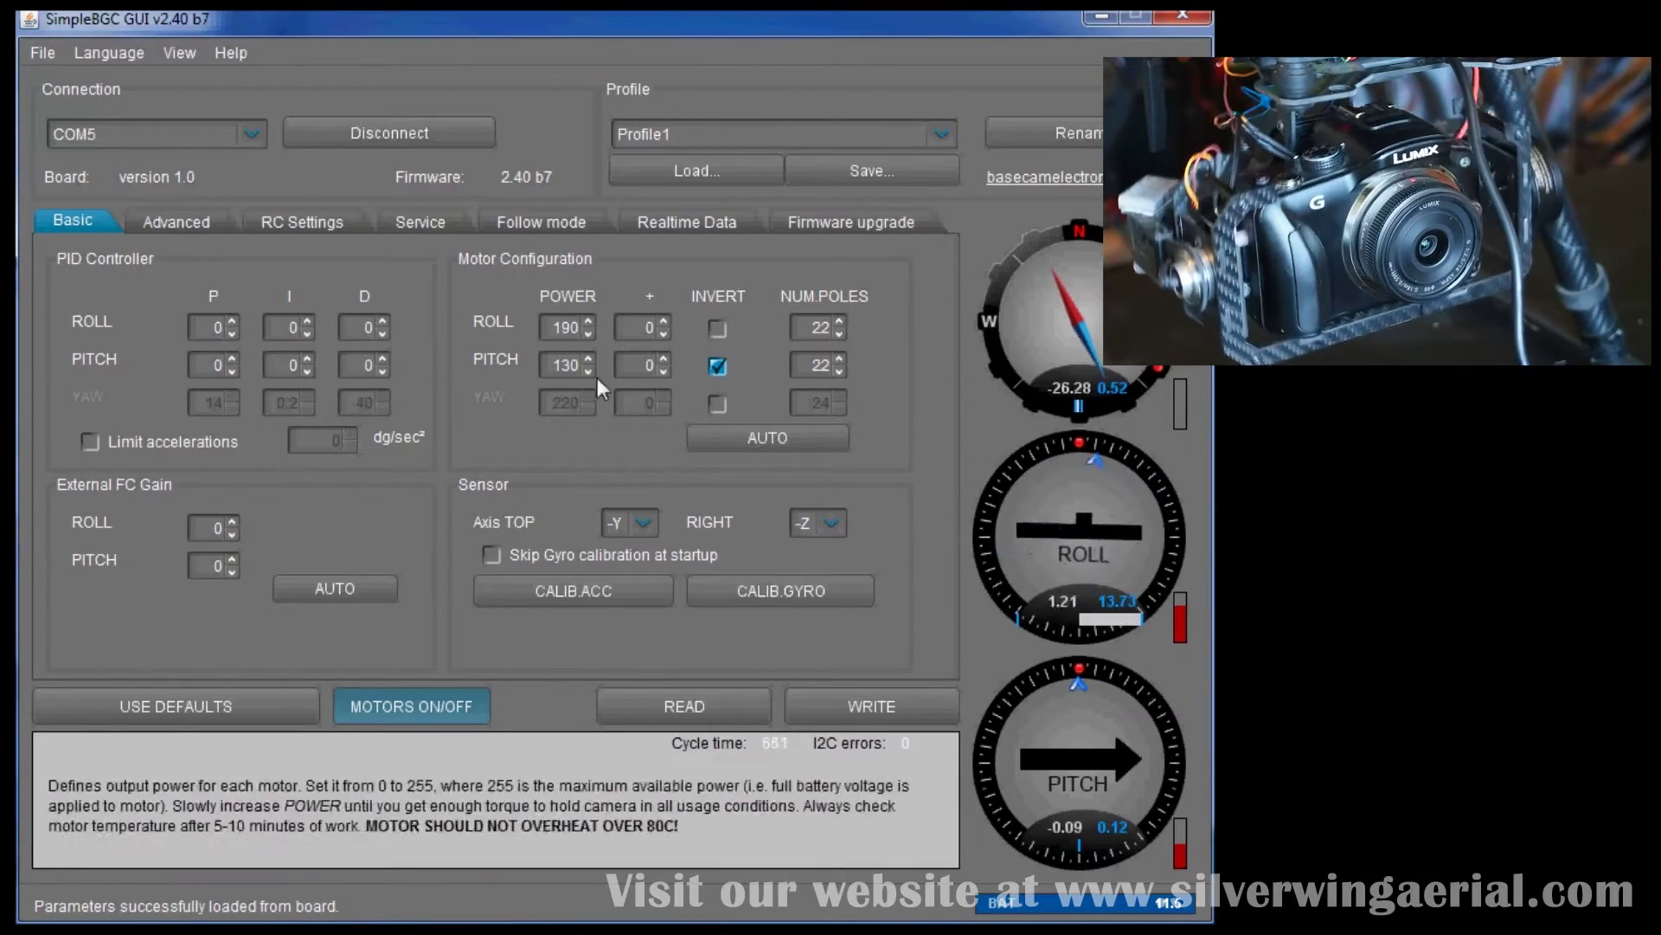
Step: Set roll and pitch motor power to 50 and write the profile to the board
double_click(554, 327)
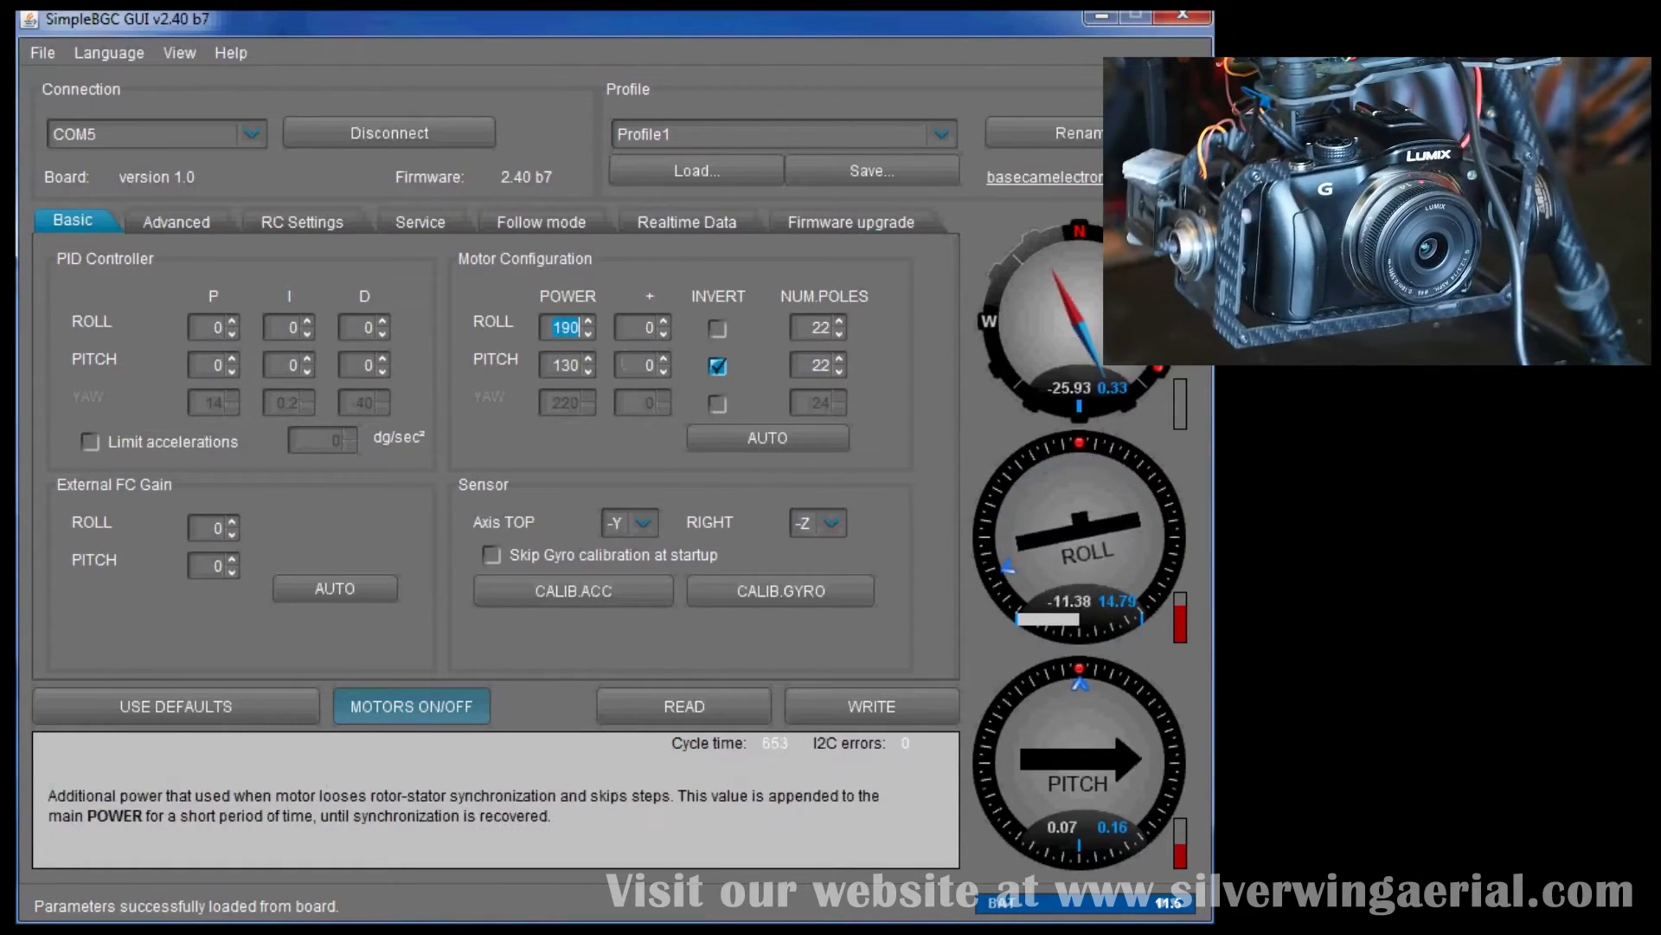
text(50)
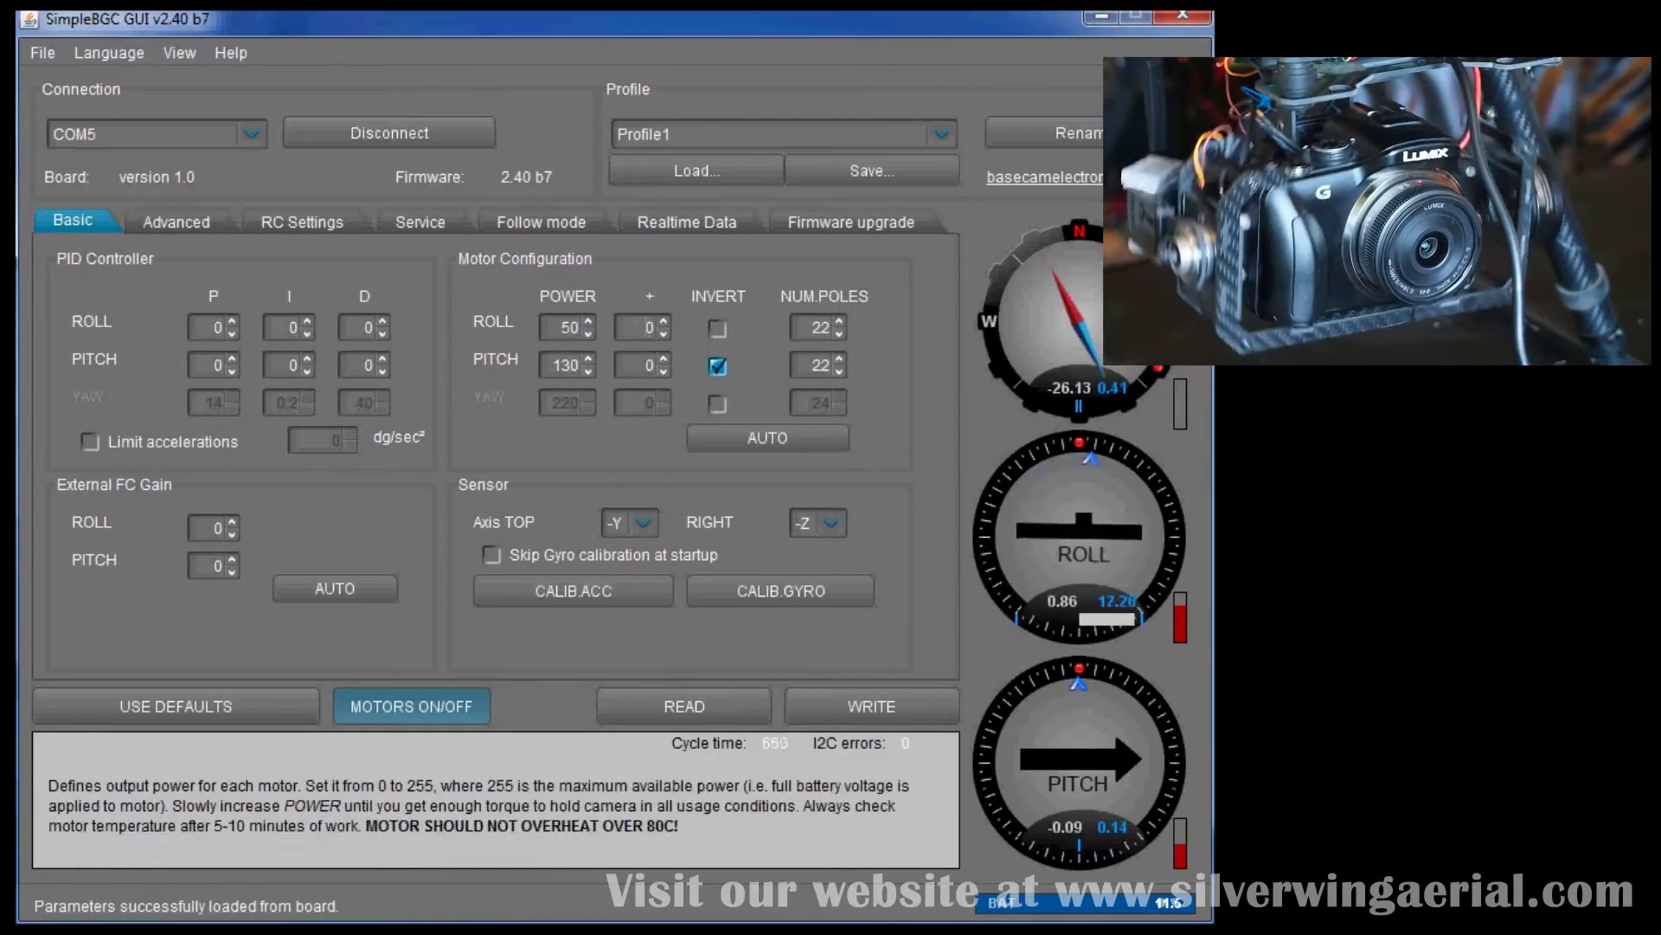
double_click(557, 365)
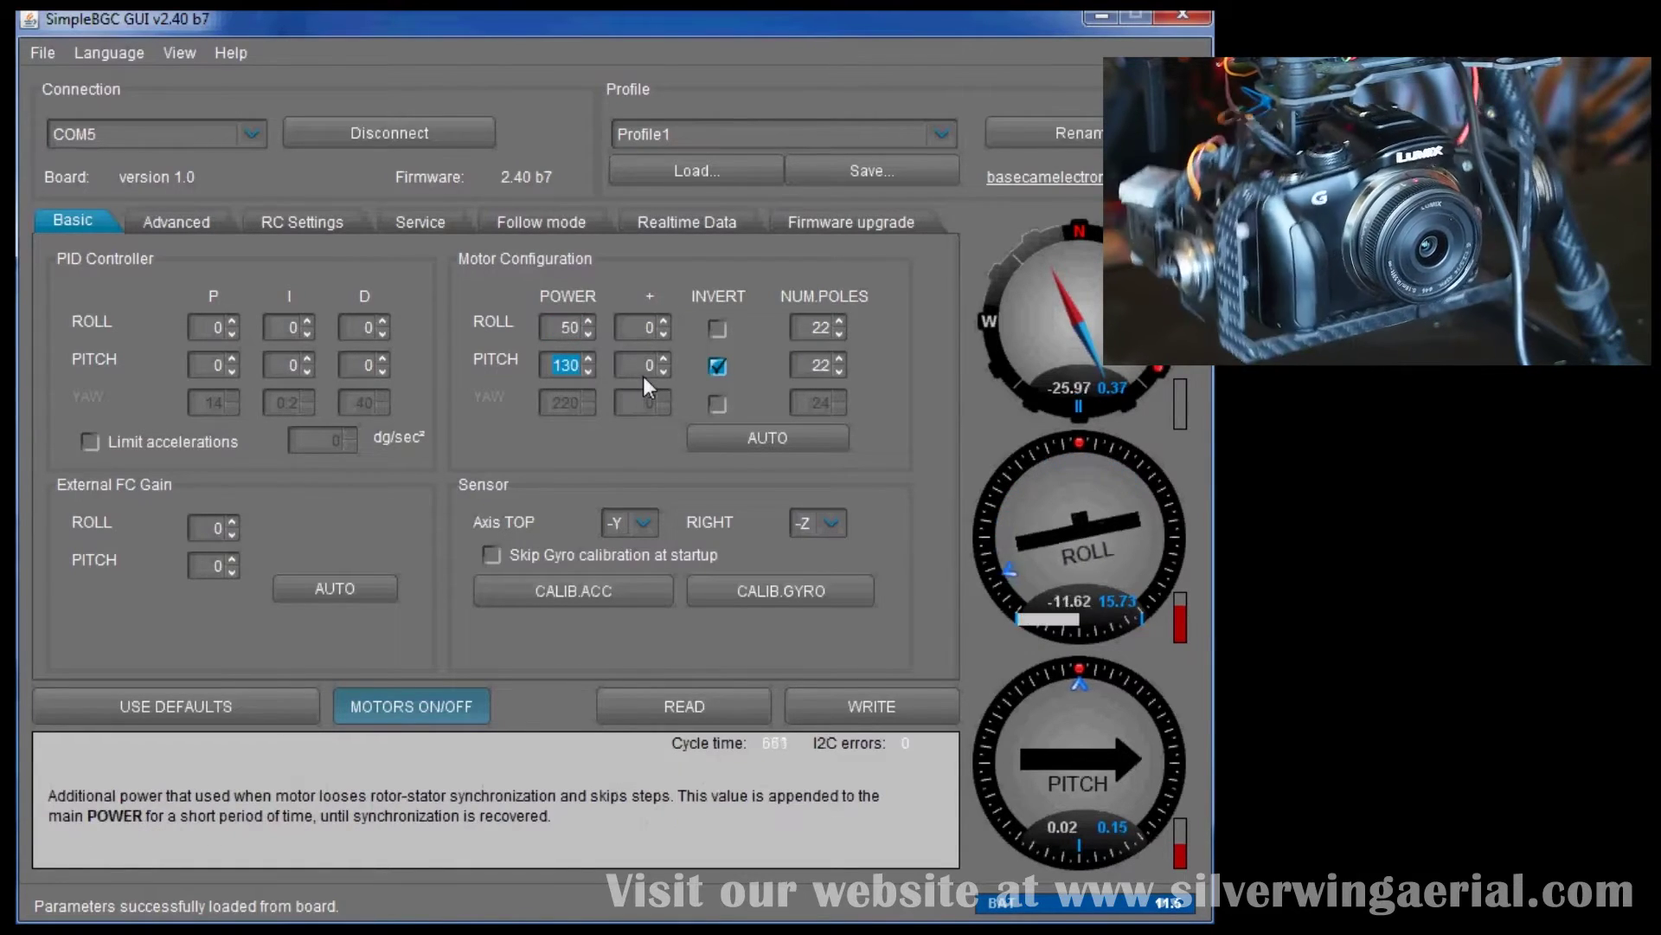
text(50)
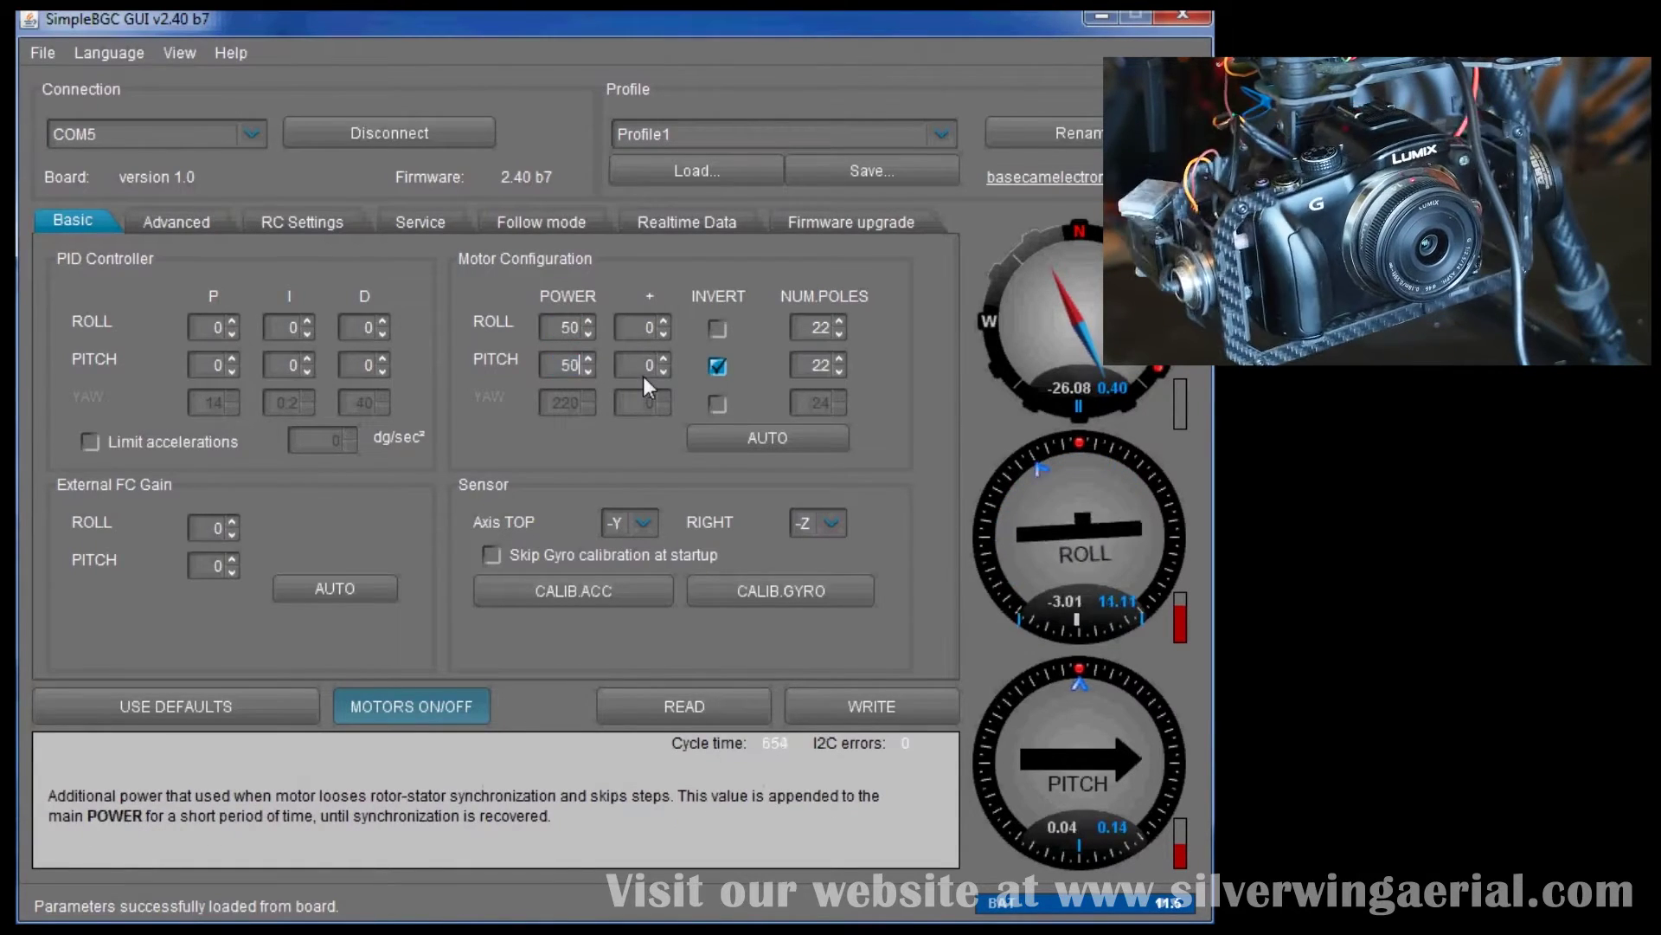
click(862, 708)
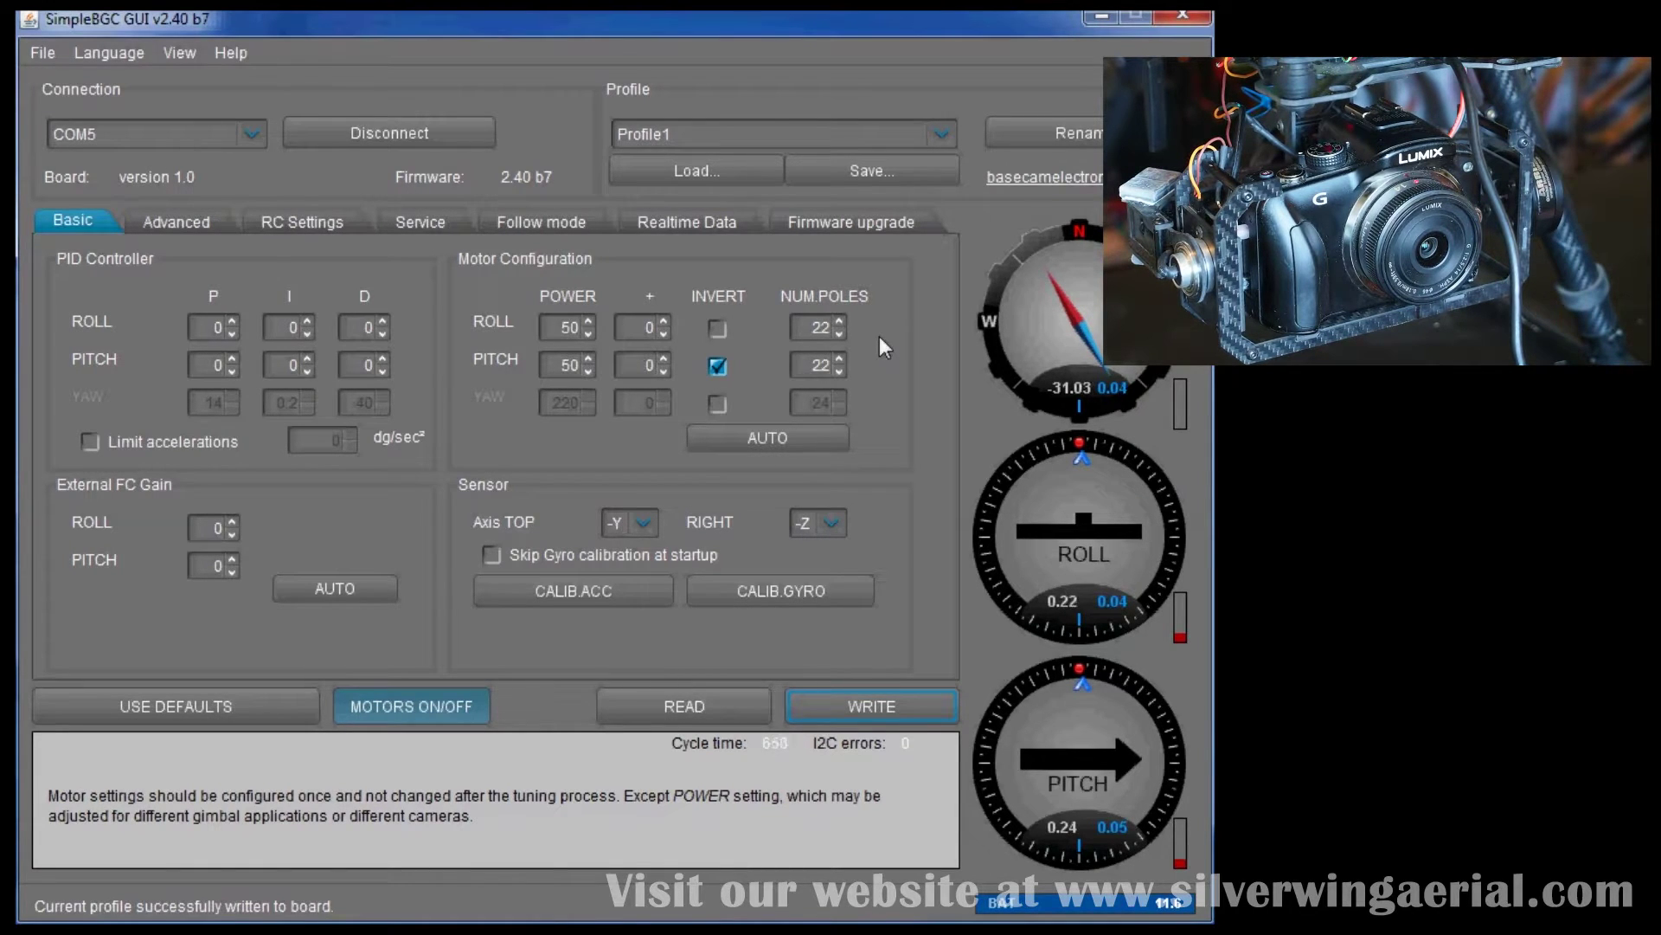
mouse_move(762, 432)
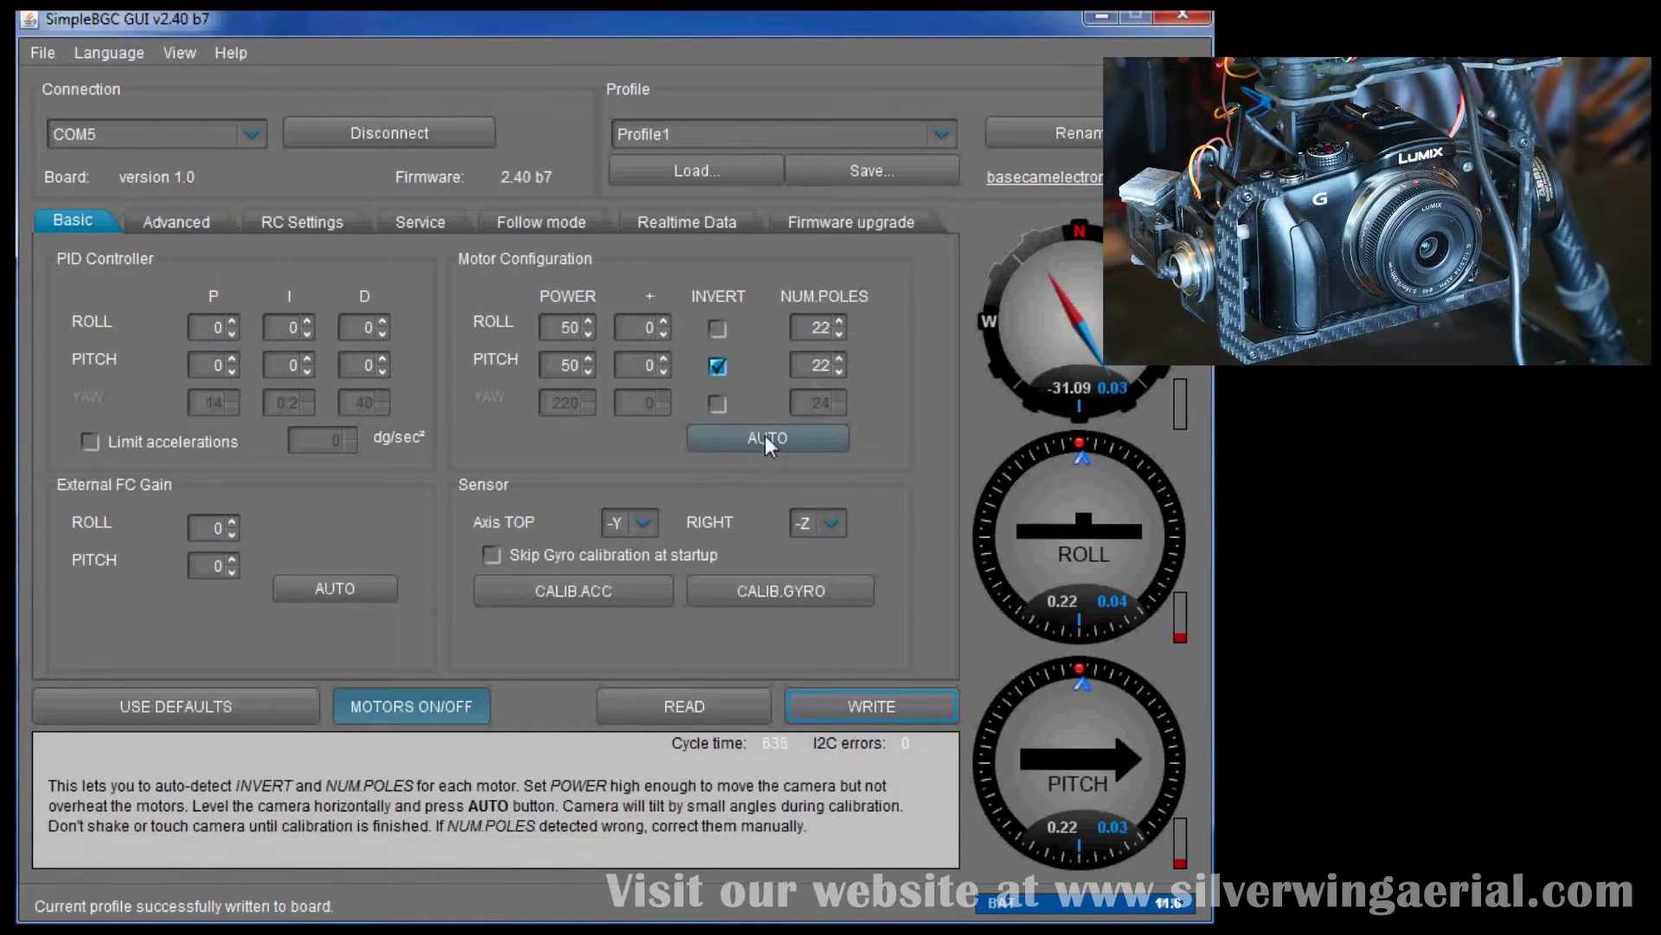
Step: Auto-detect the motors, correct roll and pitch pole counts to 22, and write to the board
click(765, 436)
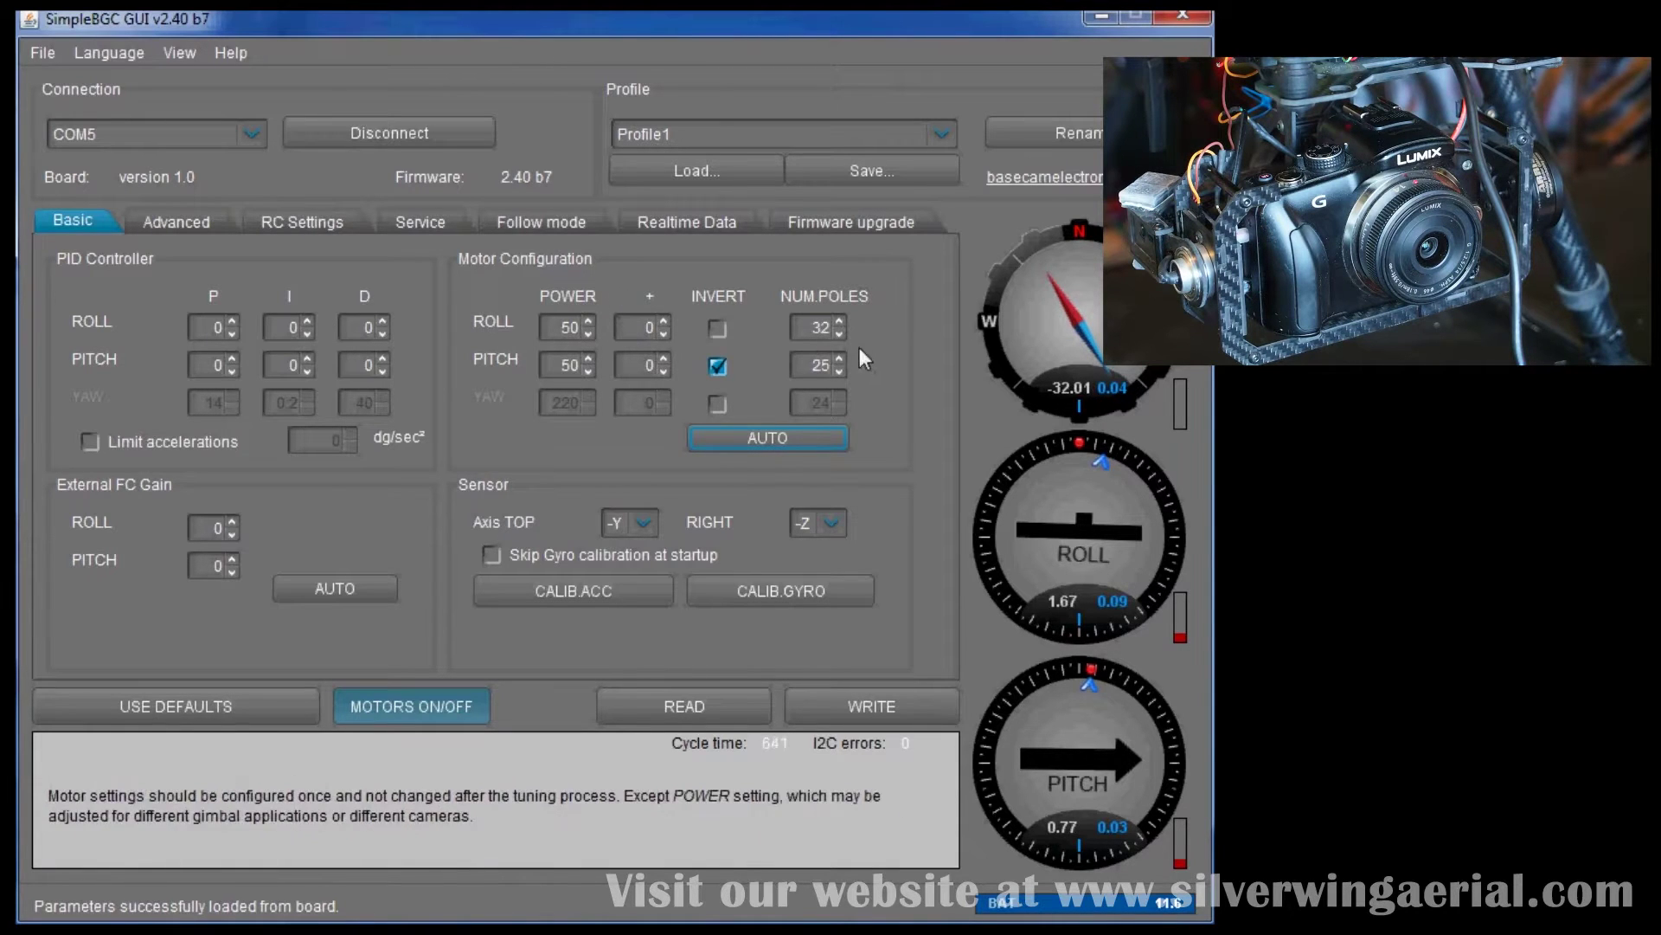
click(805, 327)
text(22)
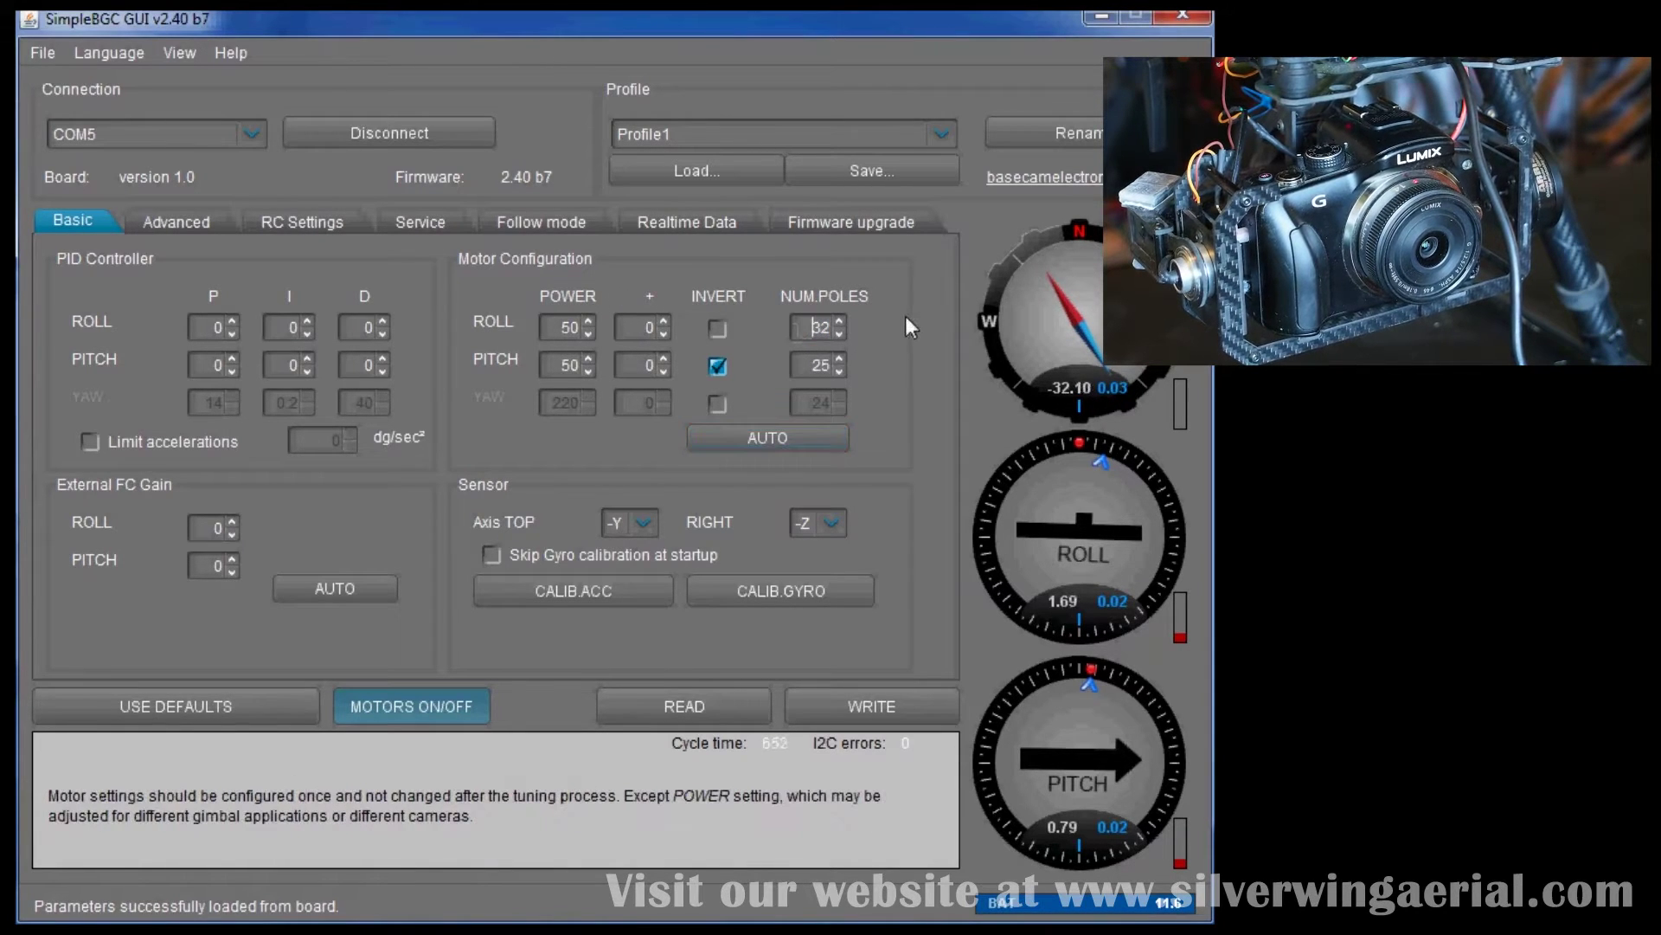
click(811, 356)
key(Delete)
key(Delete)
text(22)
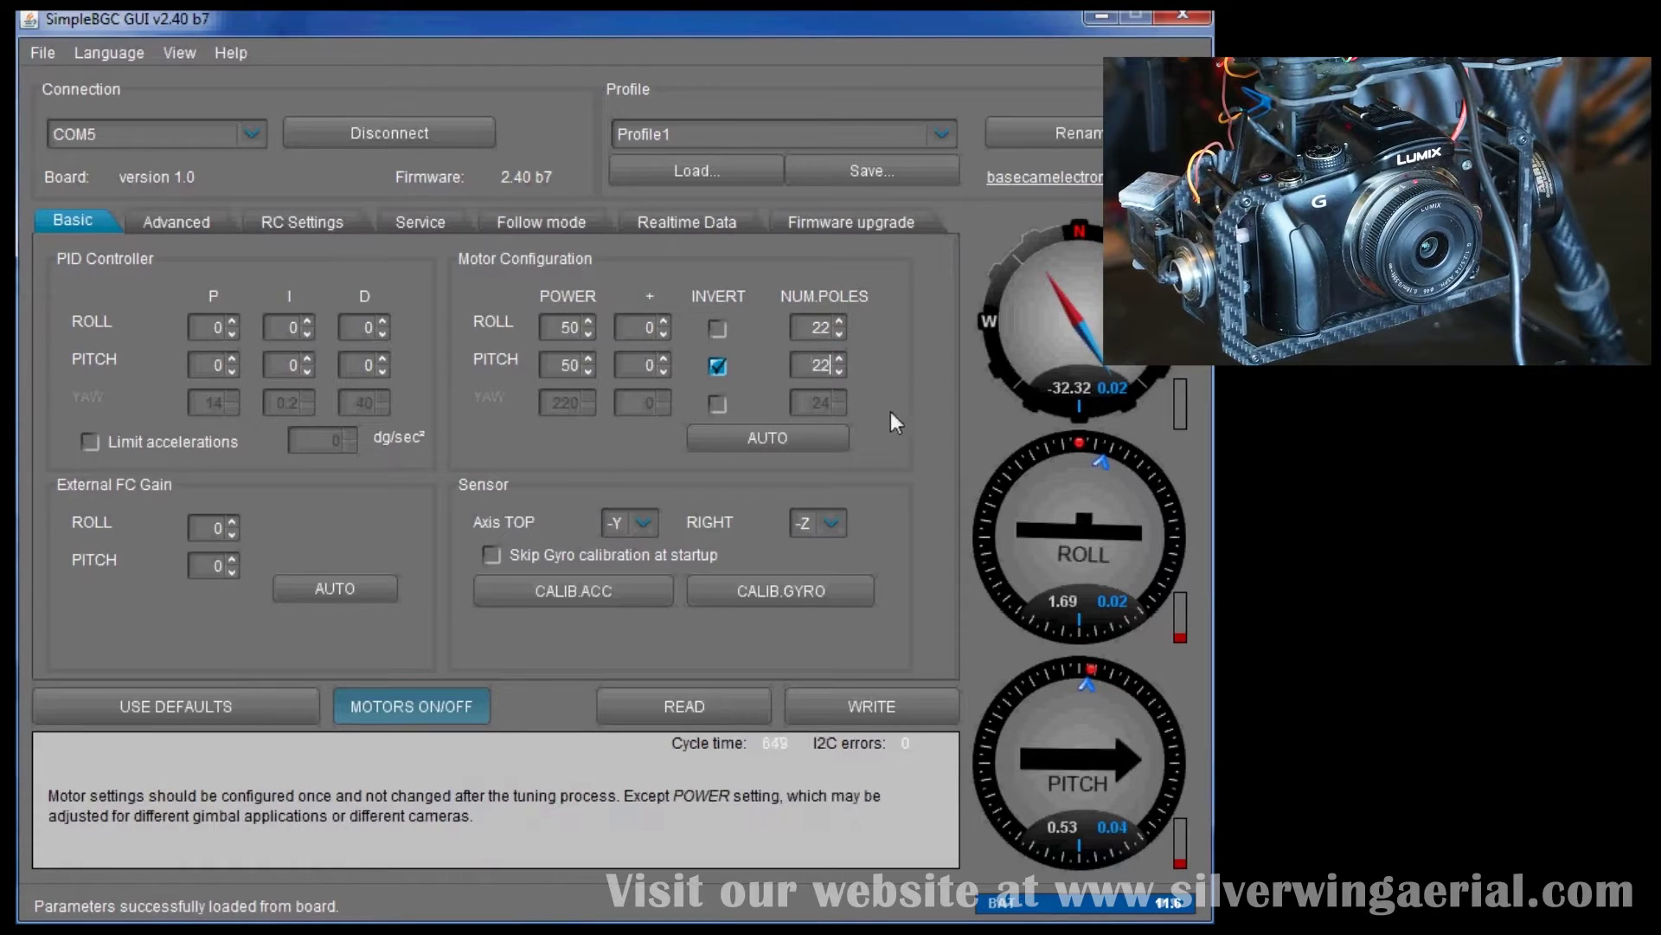
click(849, 704)
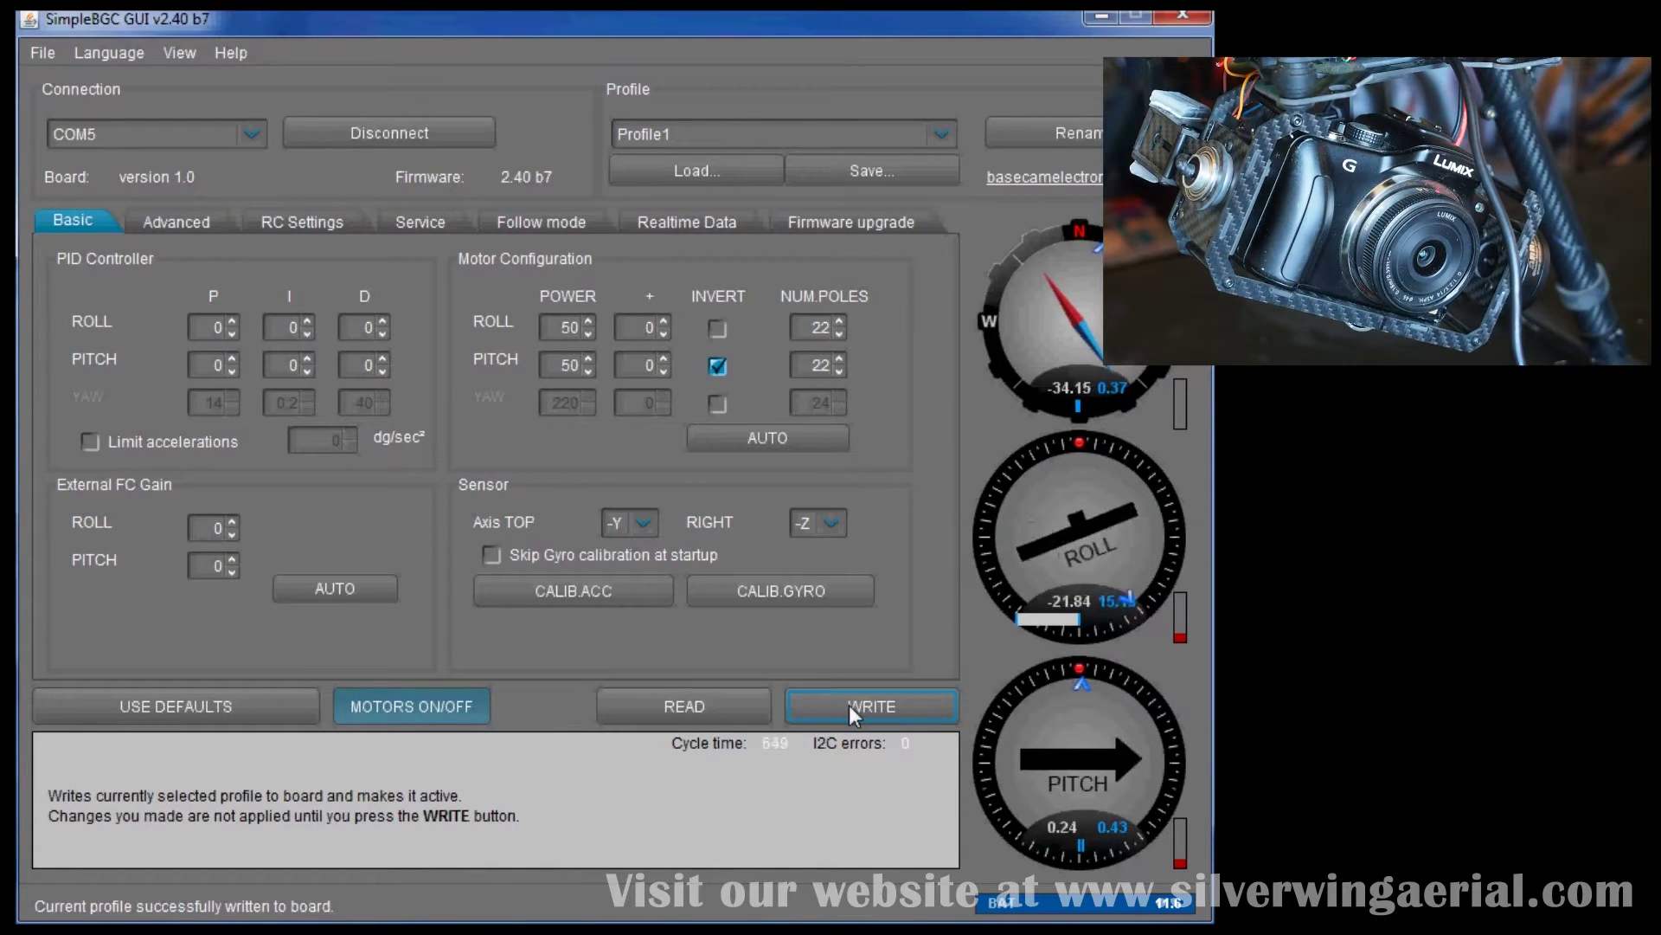
Step: Set roll and pitch motor power to 100 and write to the board
double_click(567, 328)
text(10)
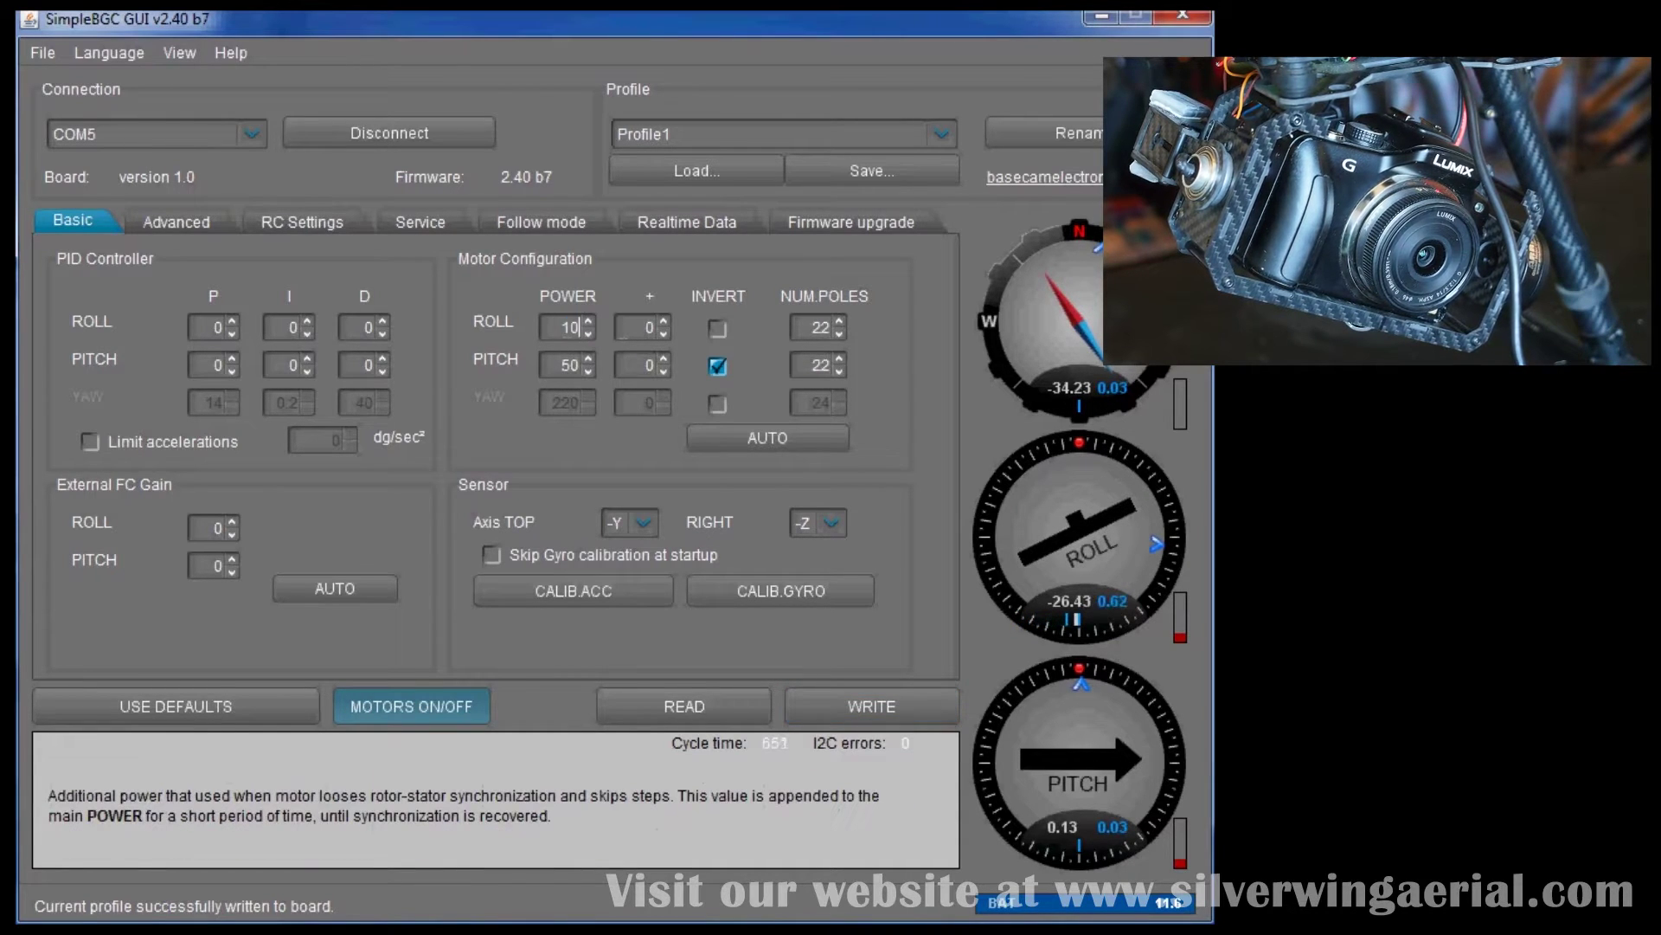
text(0)
text(100)
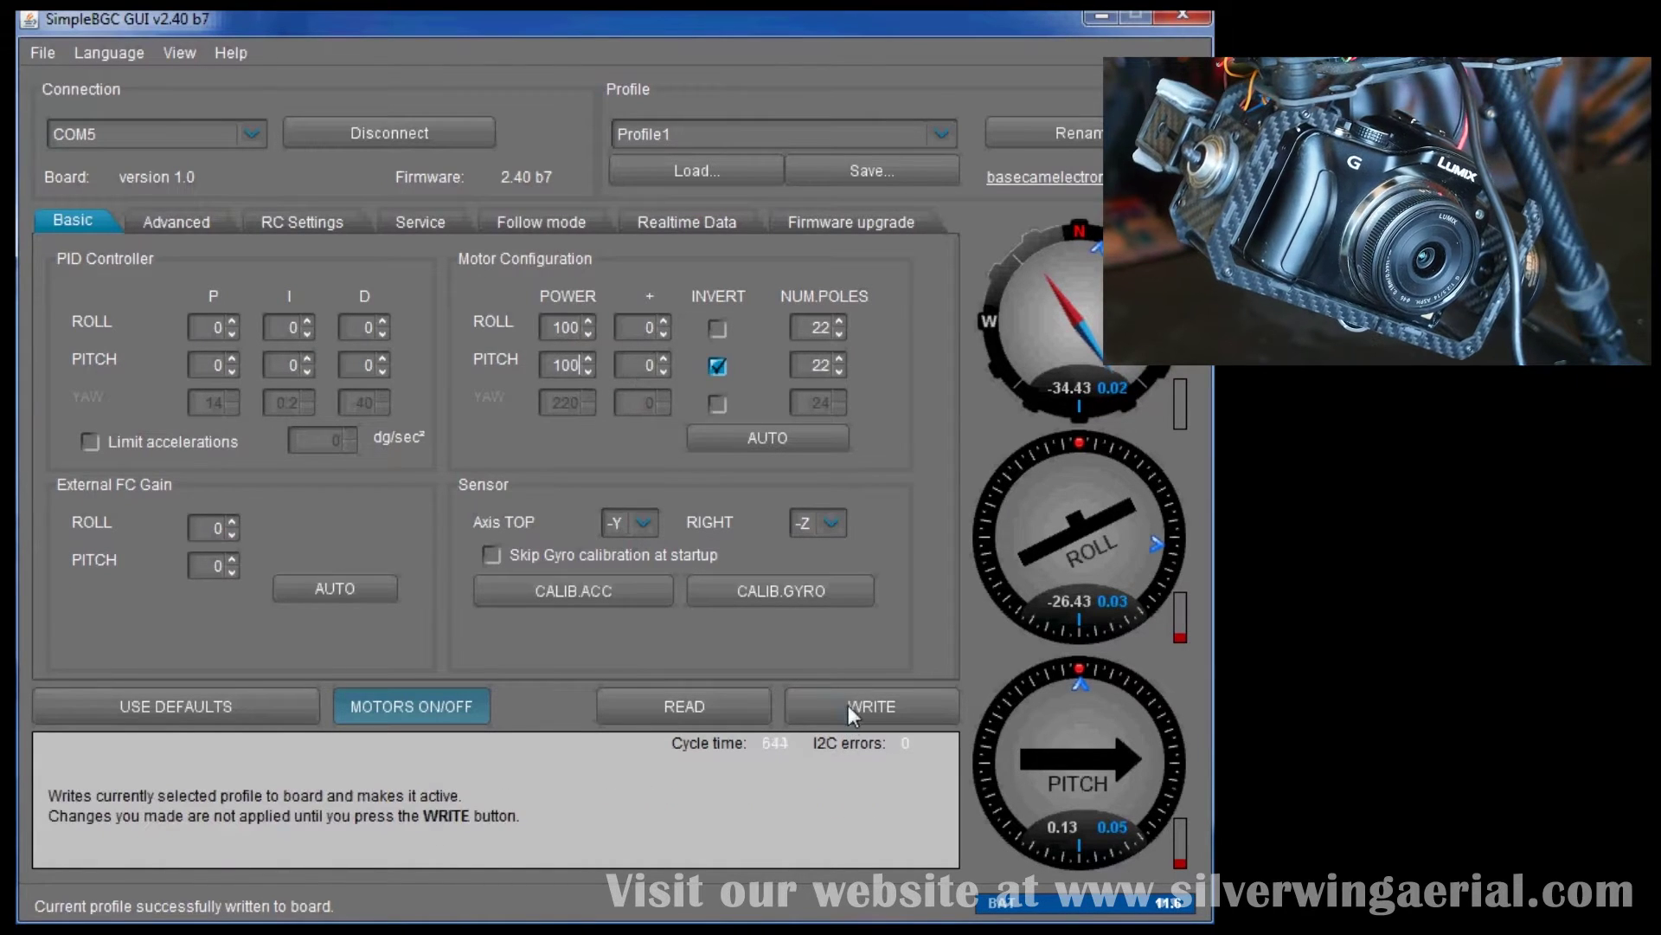
click(848, 708)
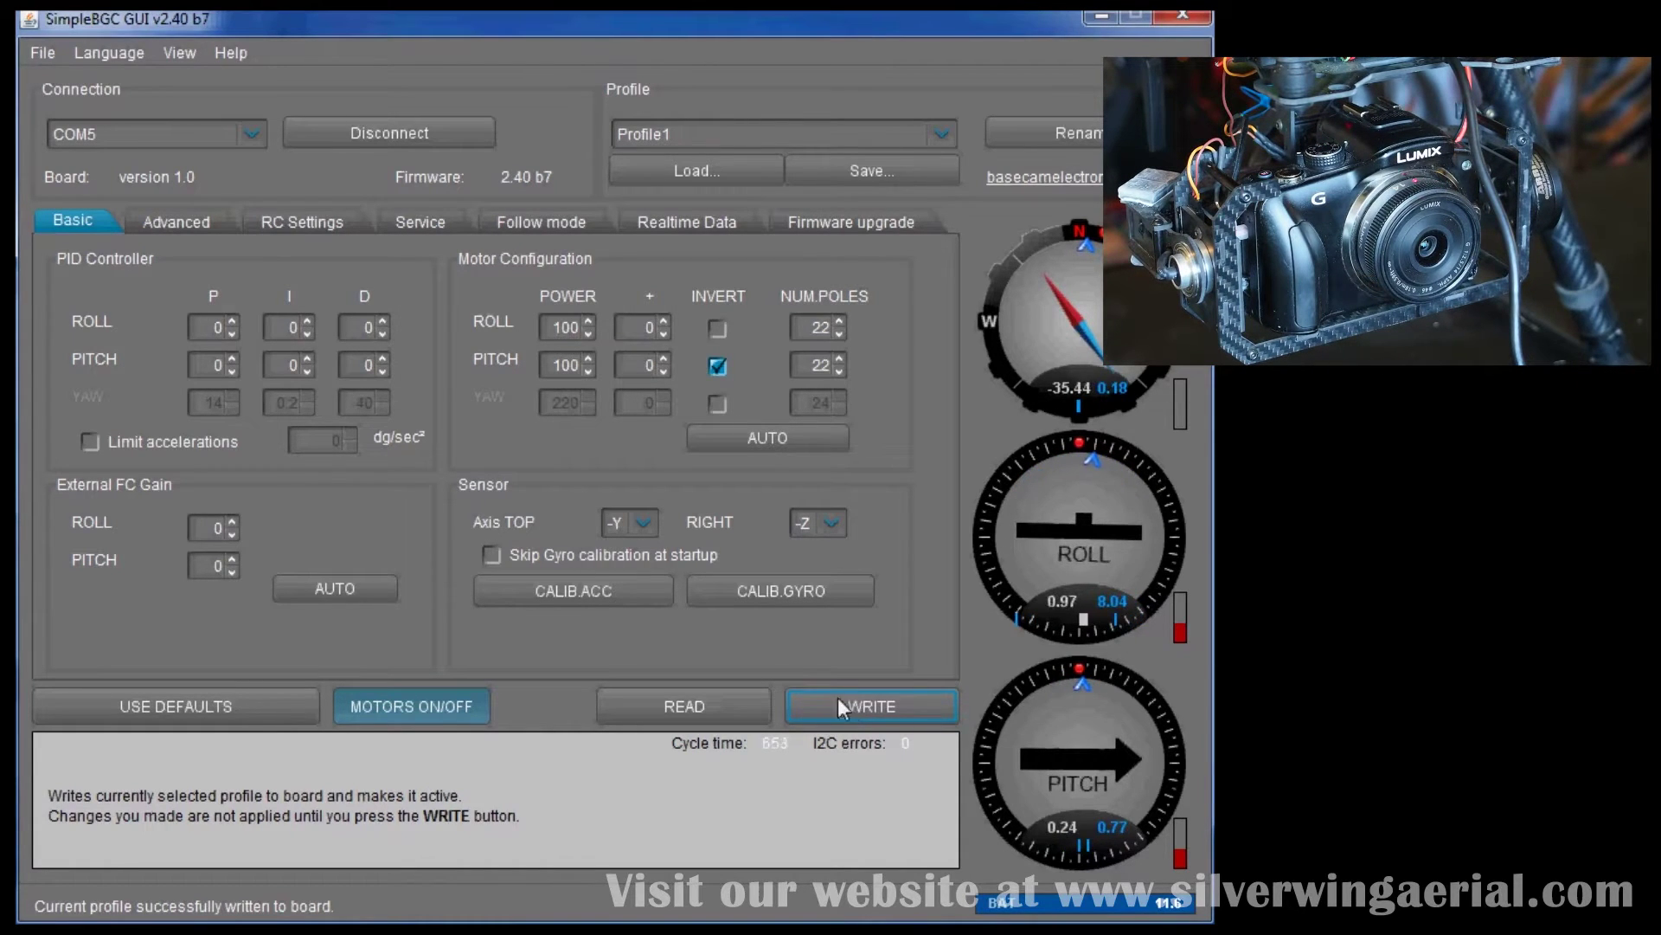
Step: Set roll power to 150 and pitch power to 125, then write to the board
mouse_move(523, 336)
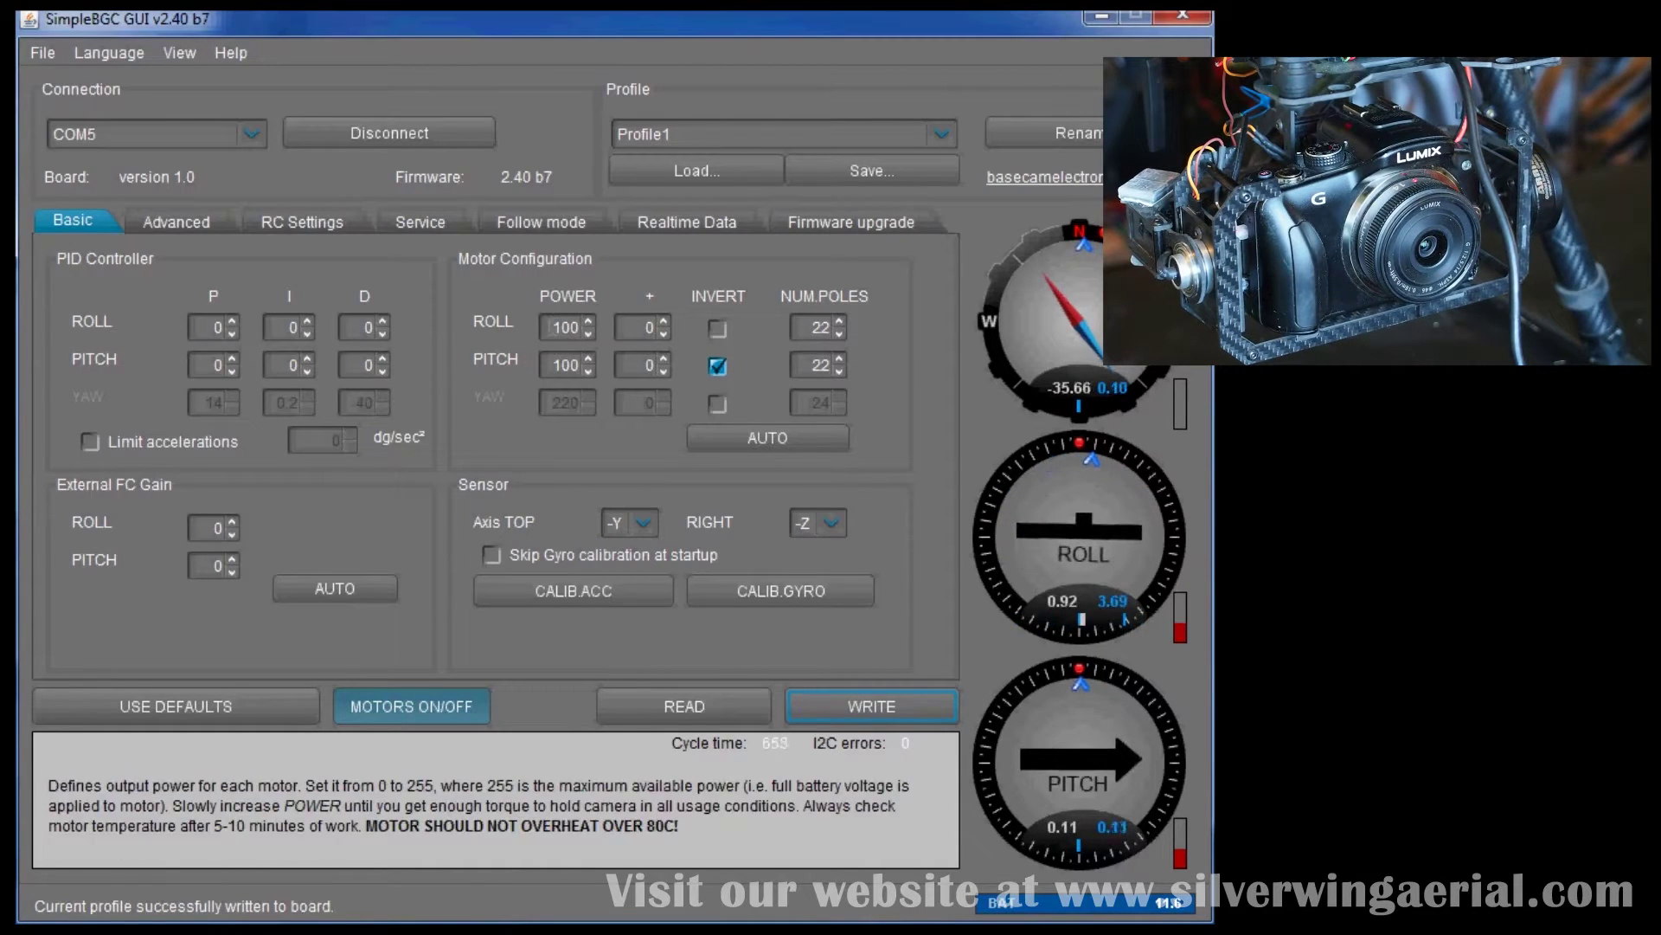
mouse_move(614, 334)
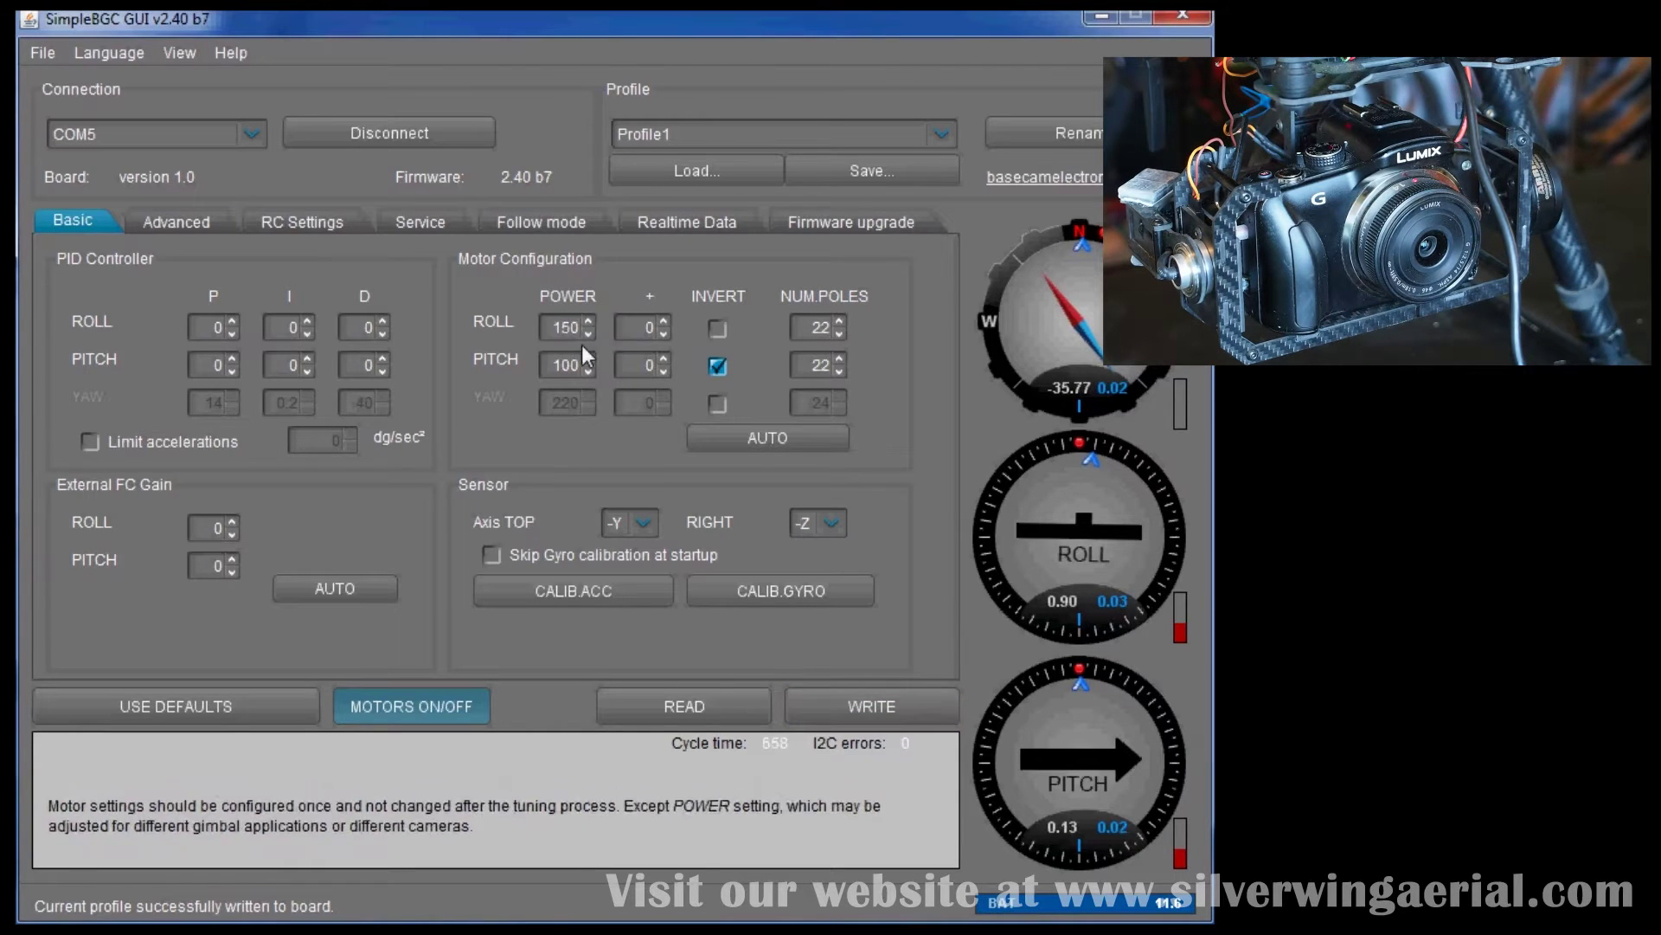
click(561, 364)
double_click(561, 364)
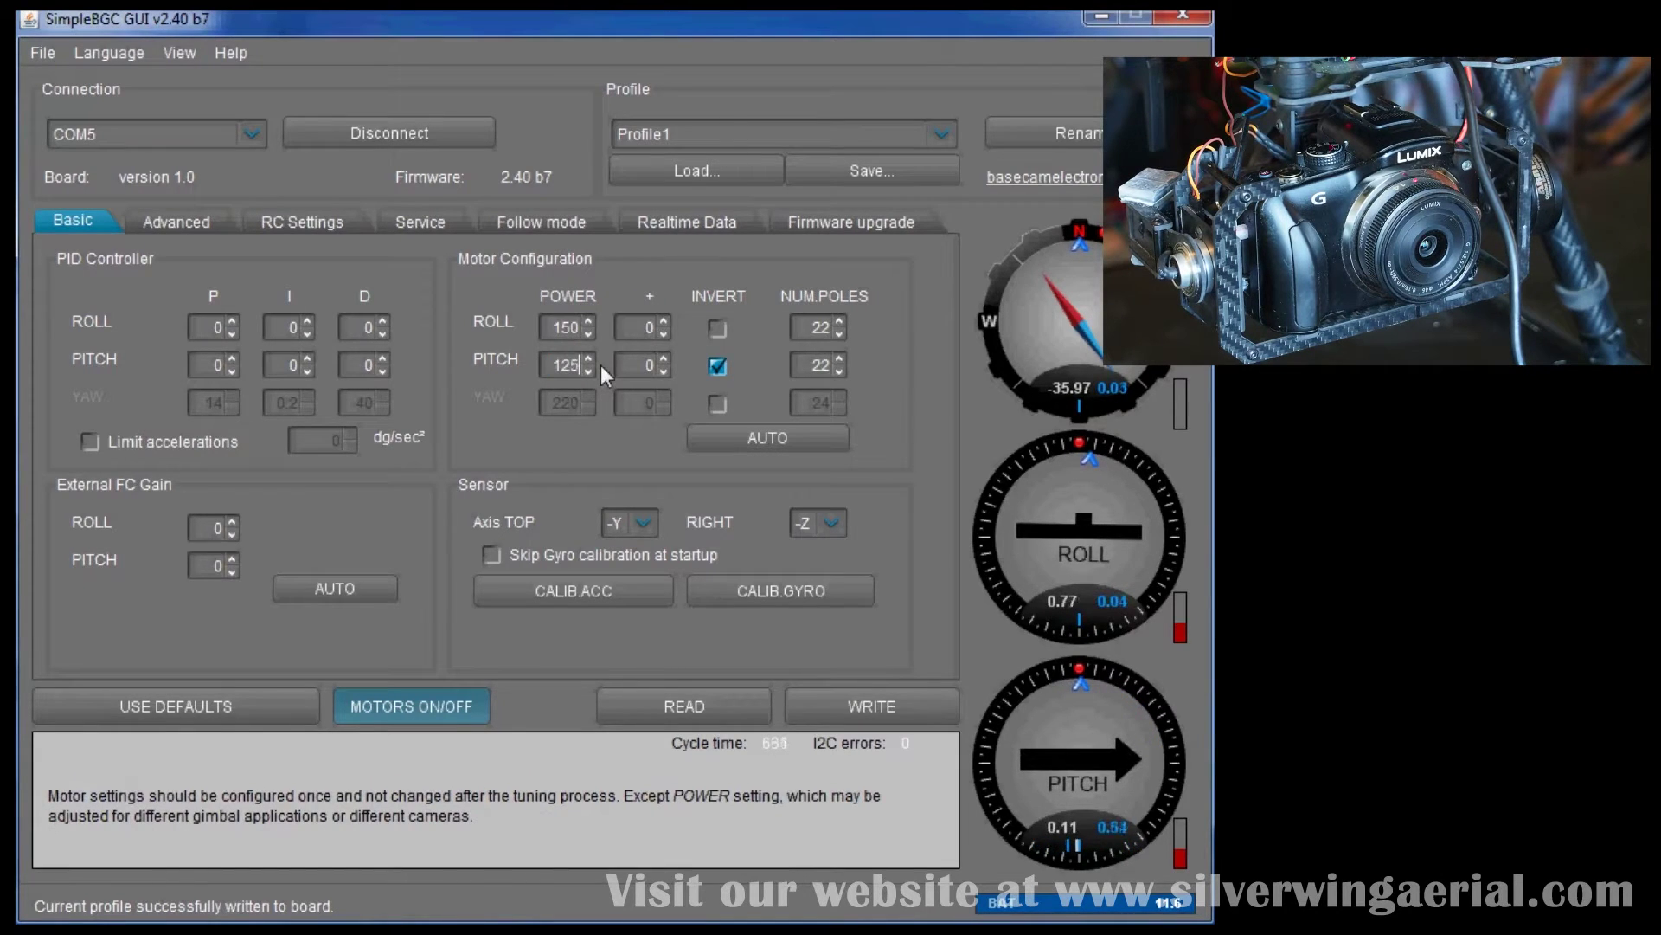
text(125)
click(829, 688)
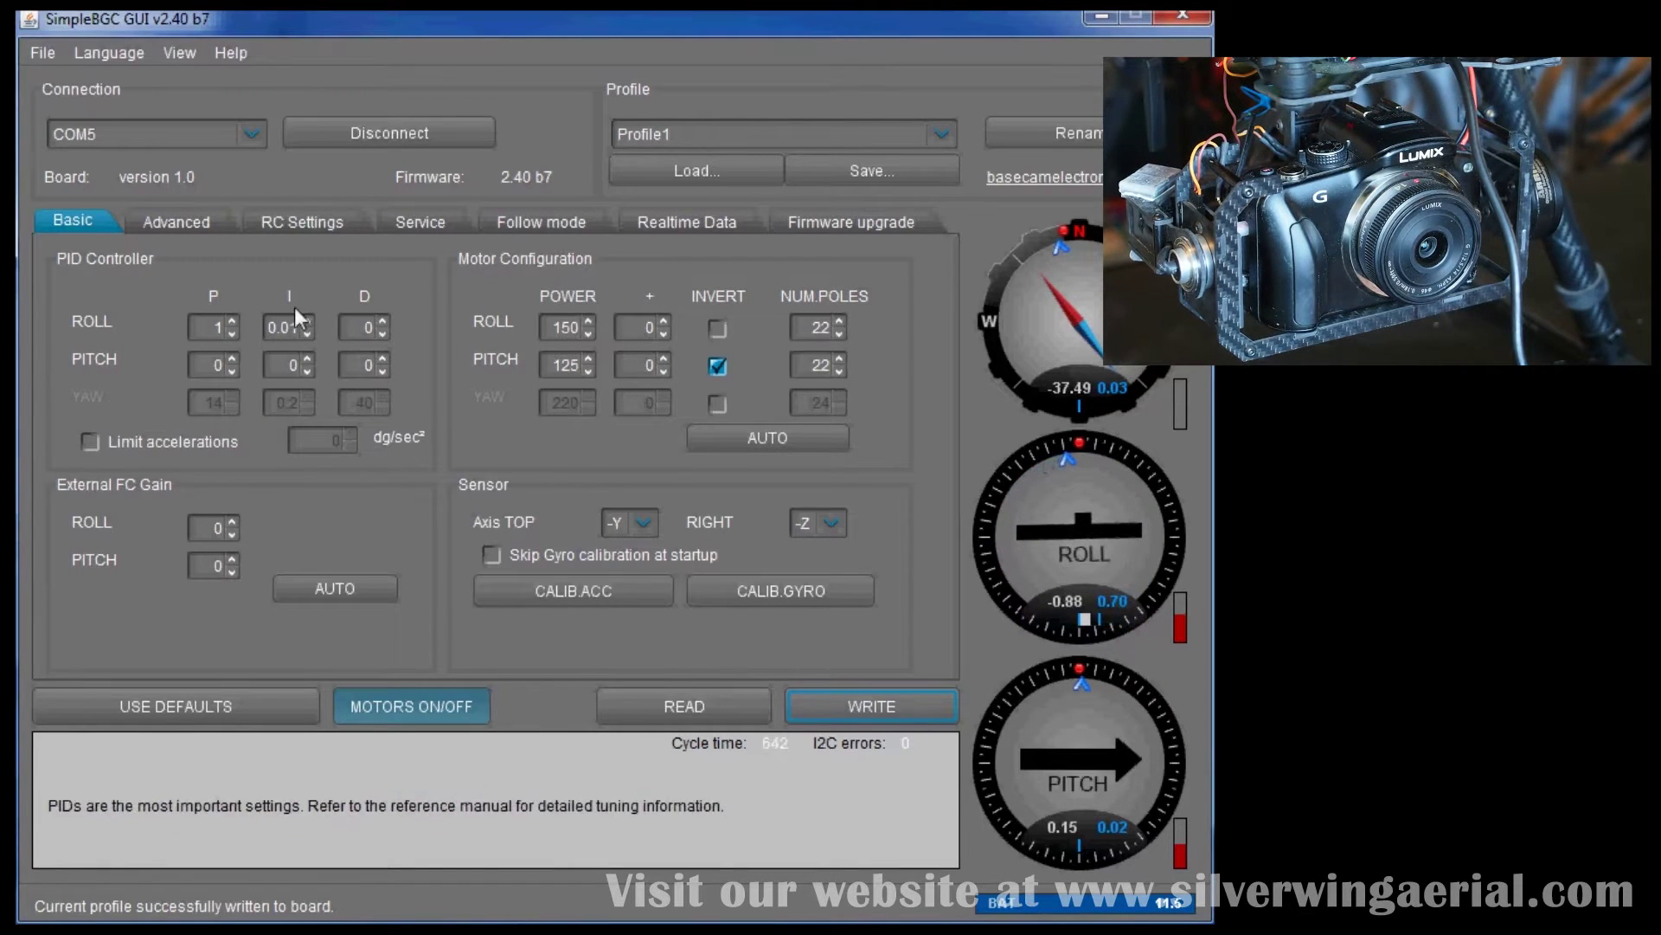
Step: Enter 0.1 as the roll I gain
double_click(281, 328)
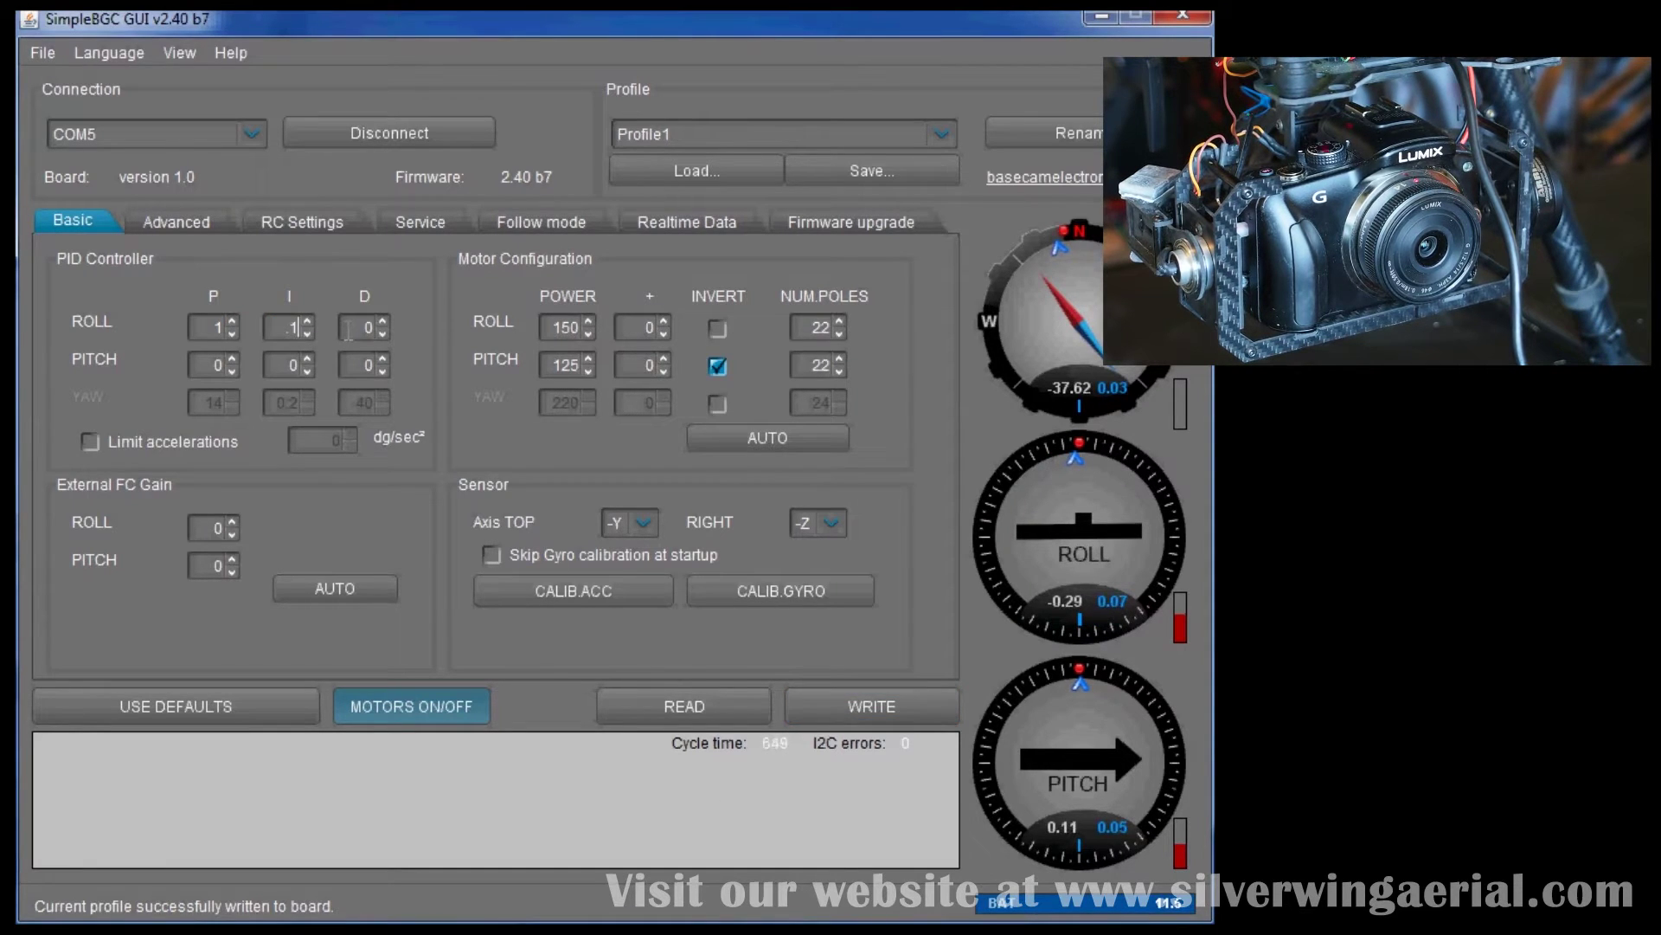
text(.1)
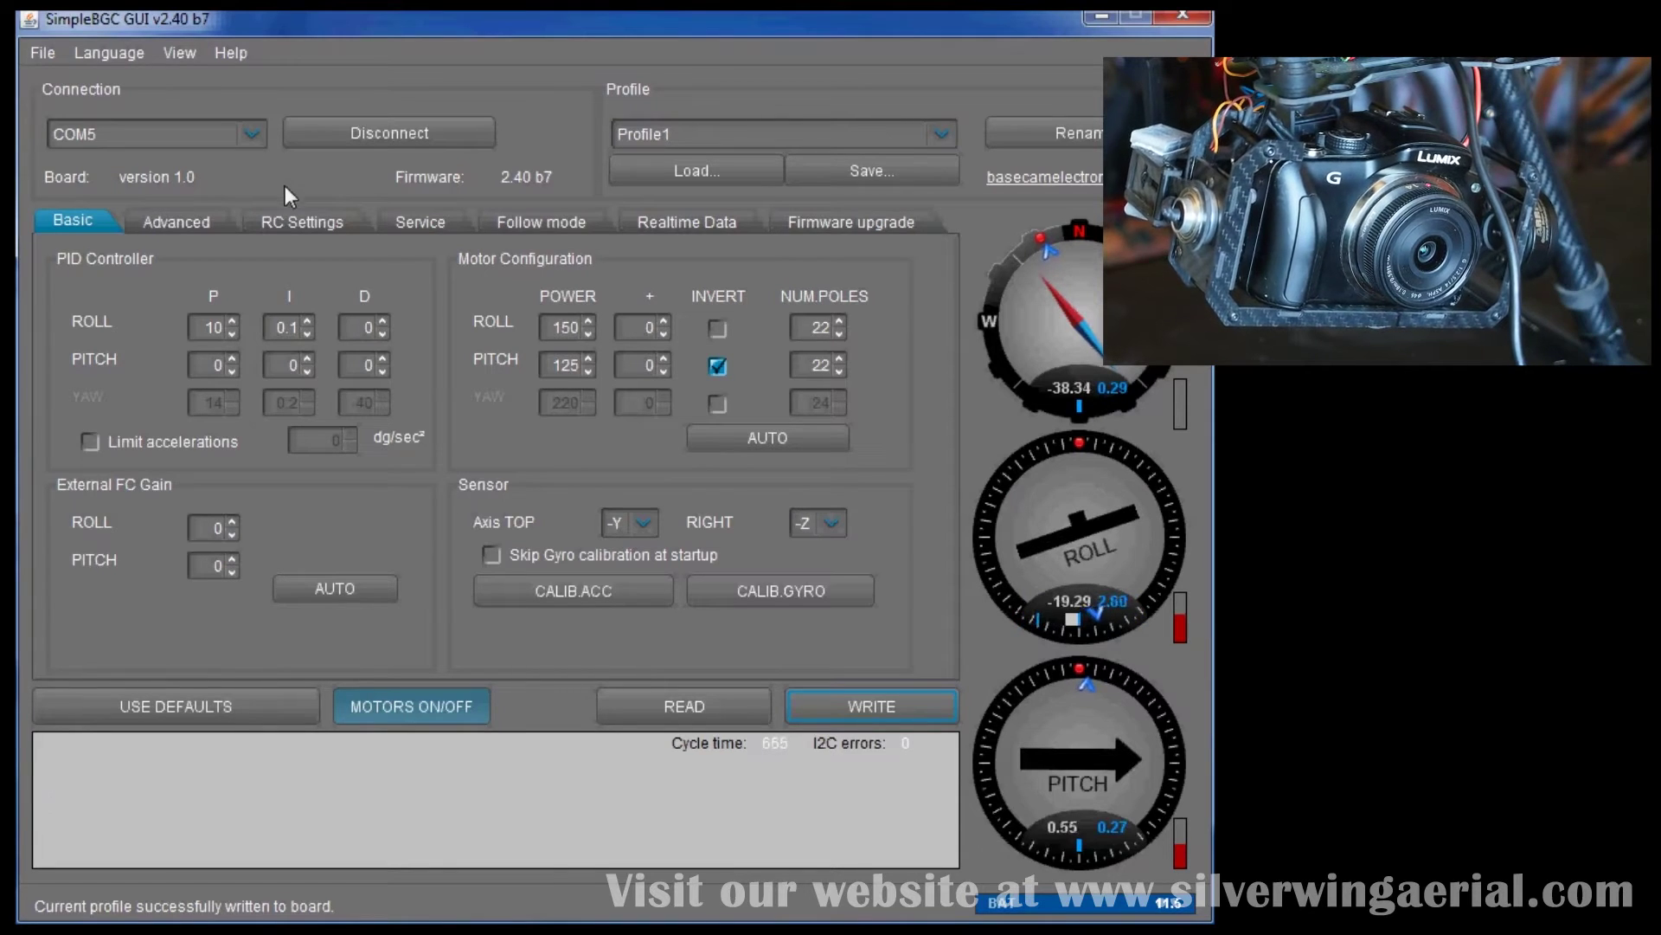
Step: Set roll D to 15 and write the roll PID to the board
double_click(367, 327)
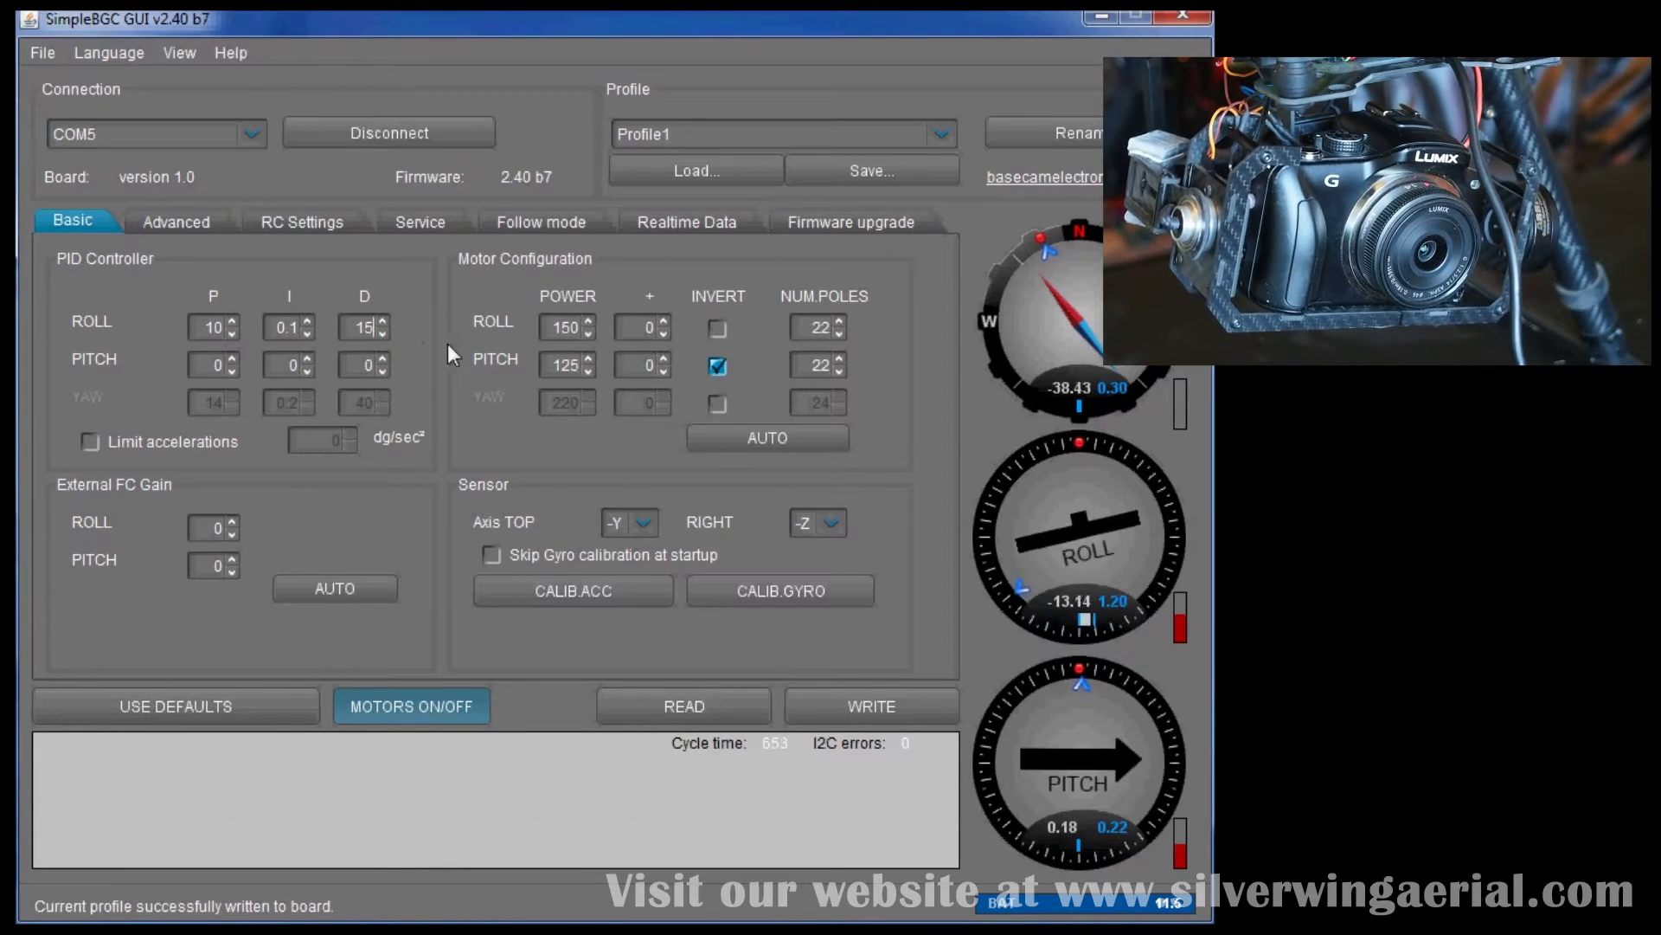
click(829, 704)
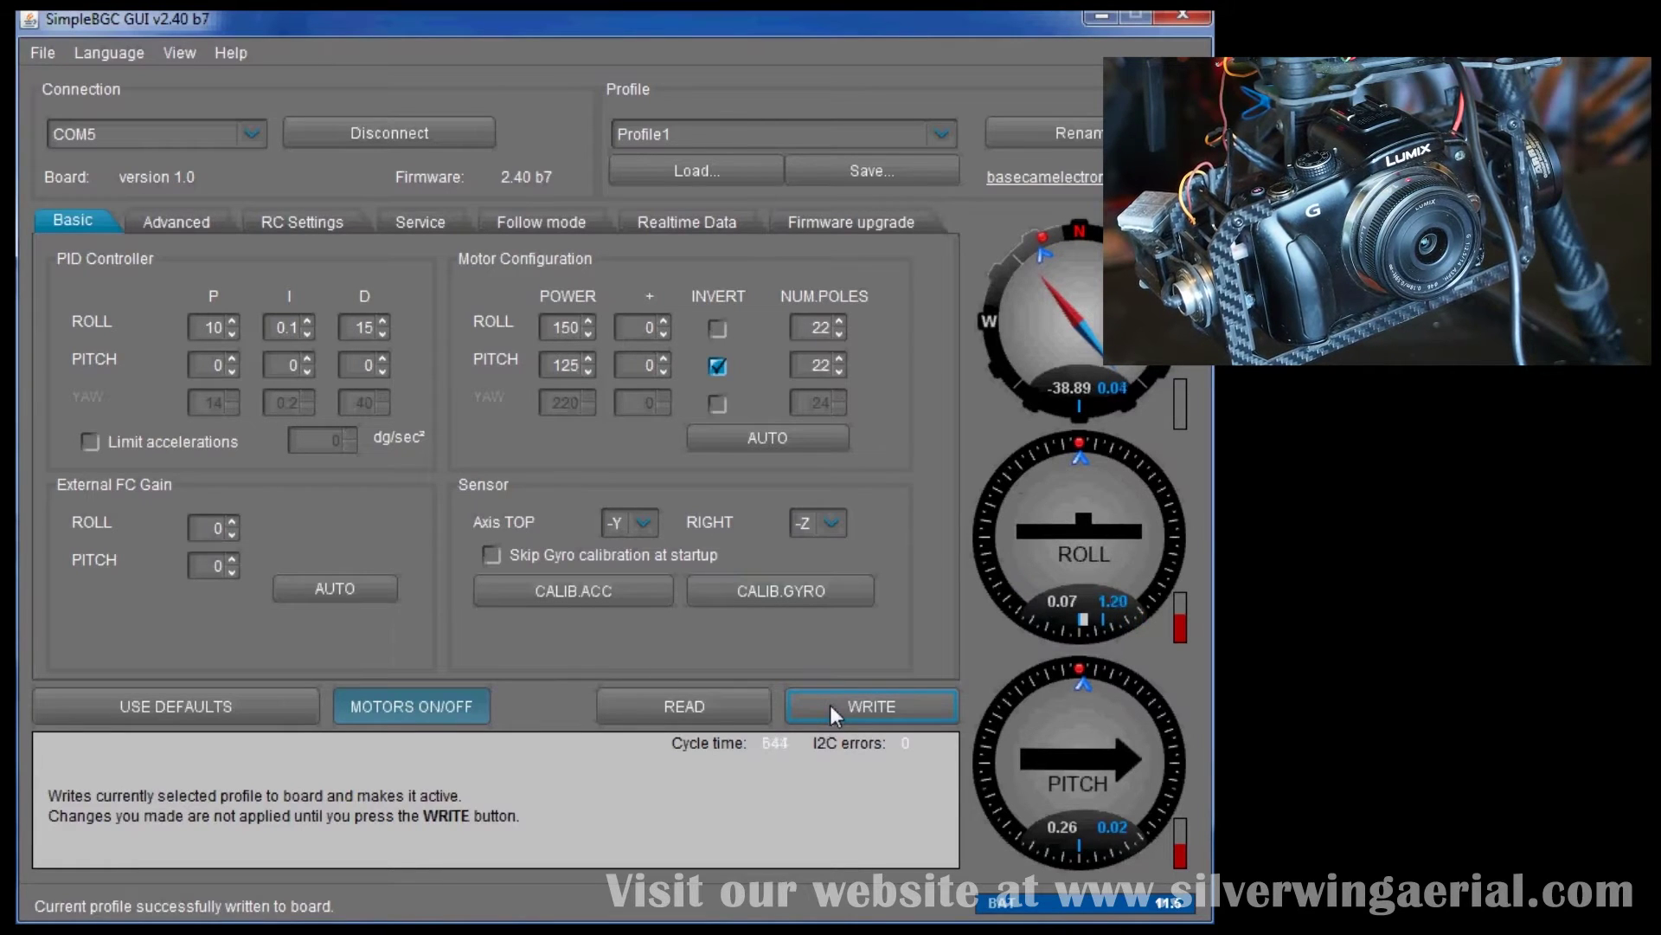
Step: Glance at the live graphs, then set roll D to 20 and write it to the board
click(720, 223)
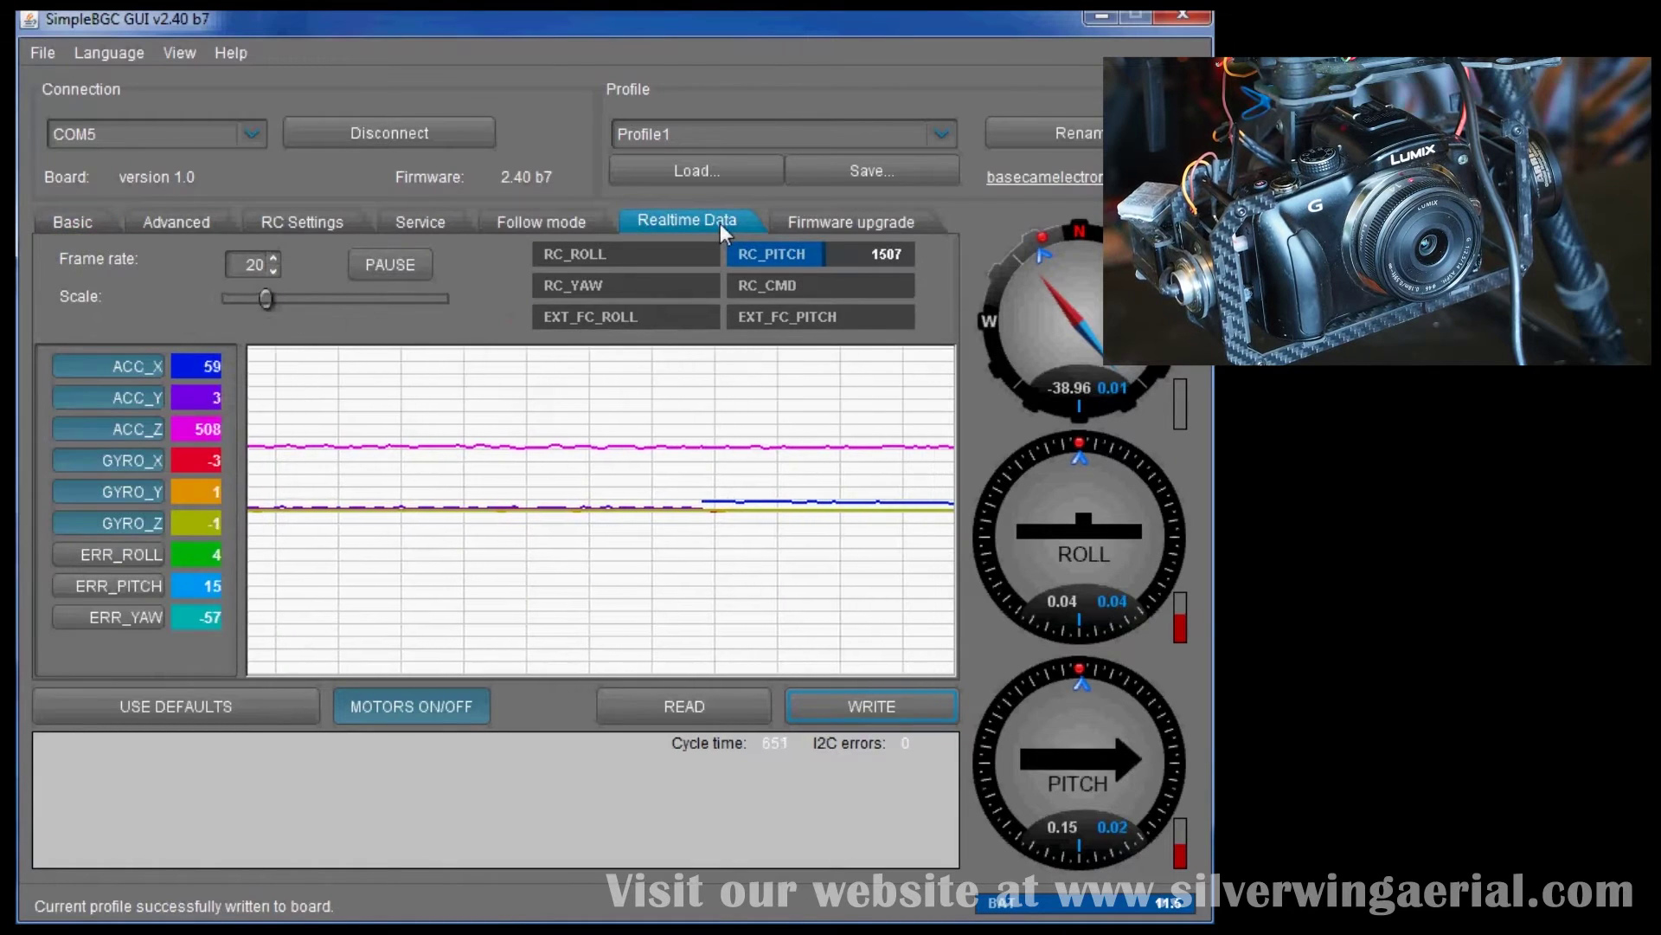
click(87, 218)
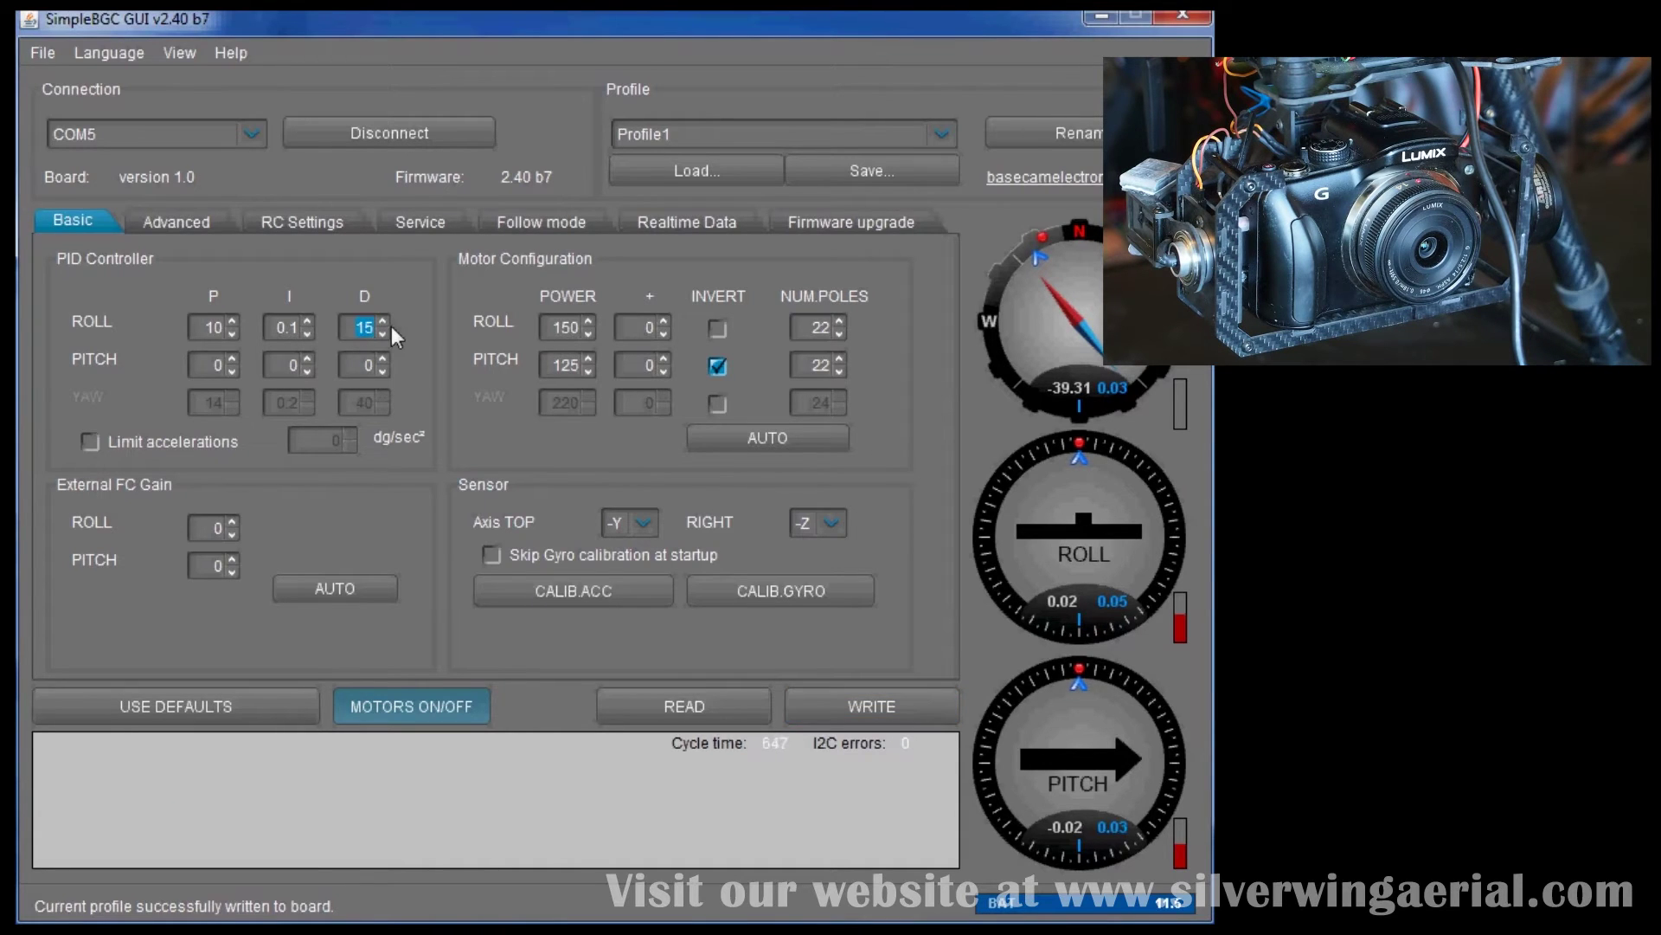
click(834, 710)
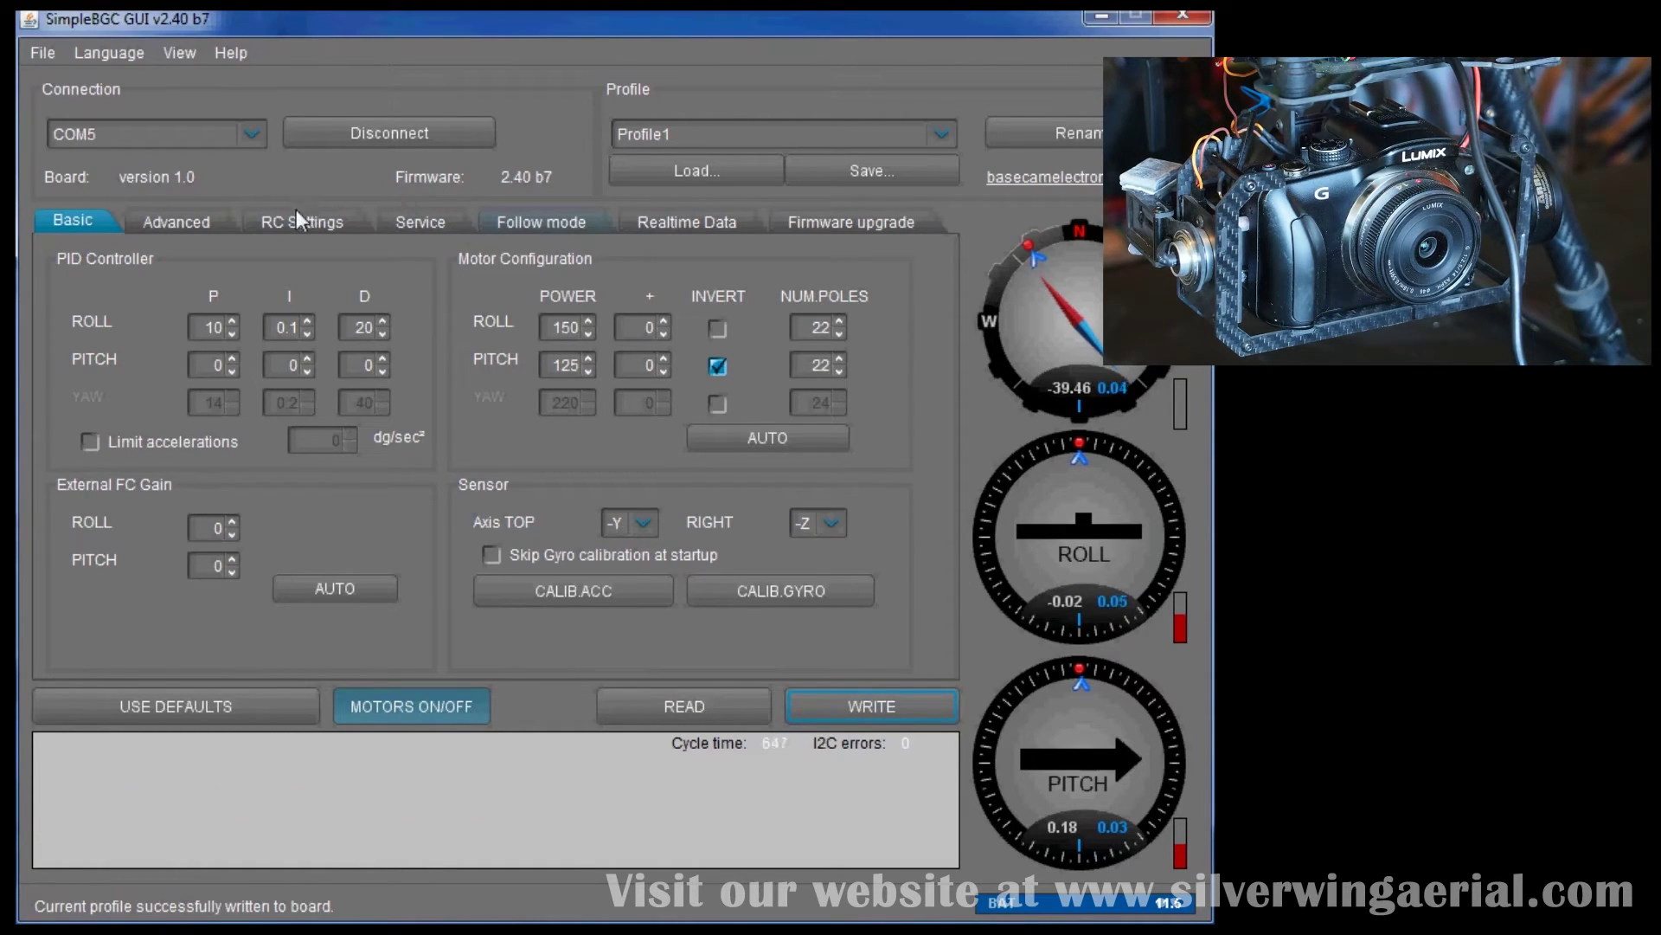
Step: Raise roll D to 25, write it, and verify the roll response in the live graphs
click(651, 220)
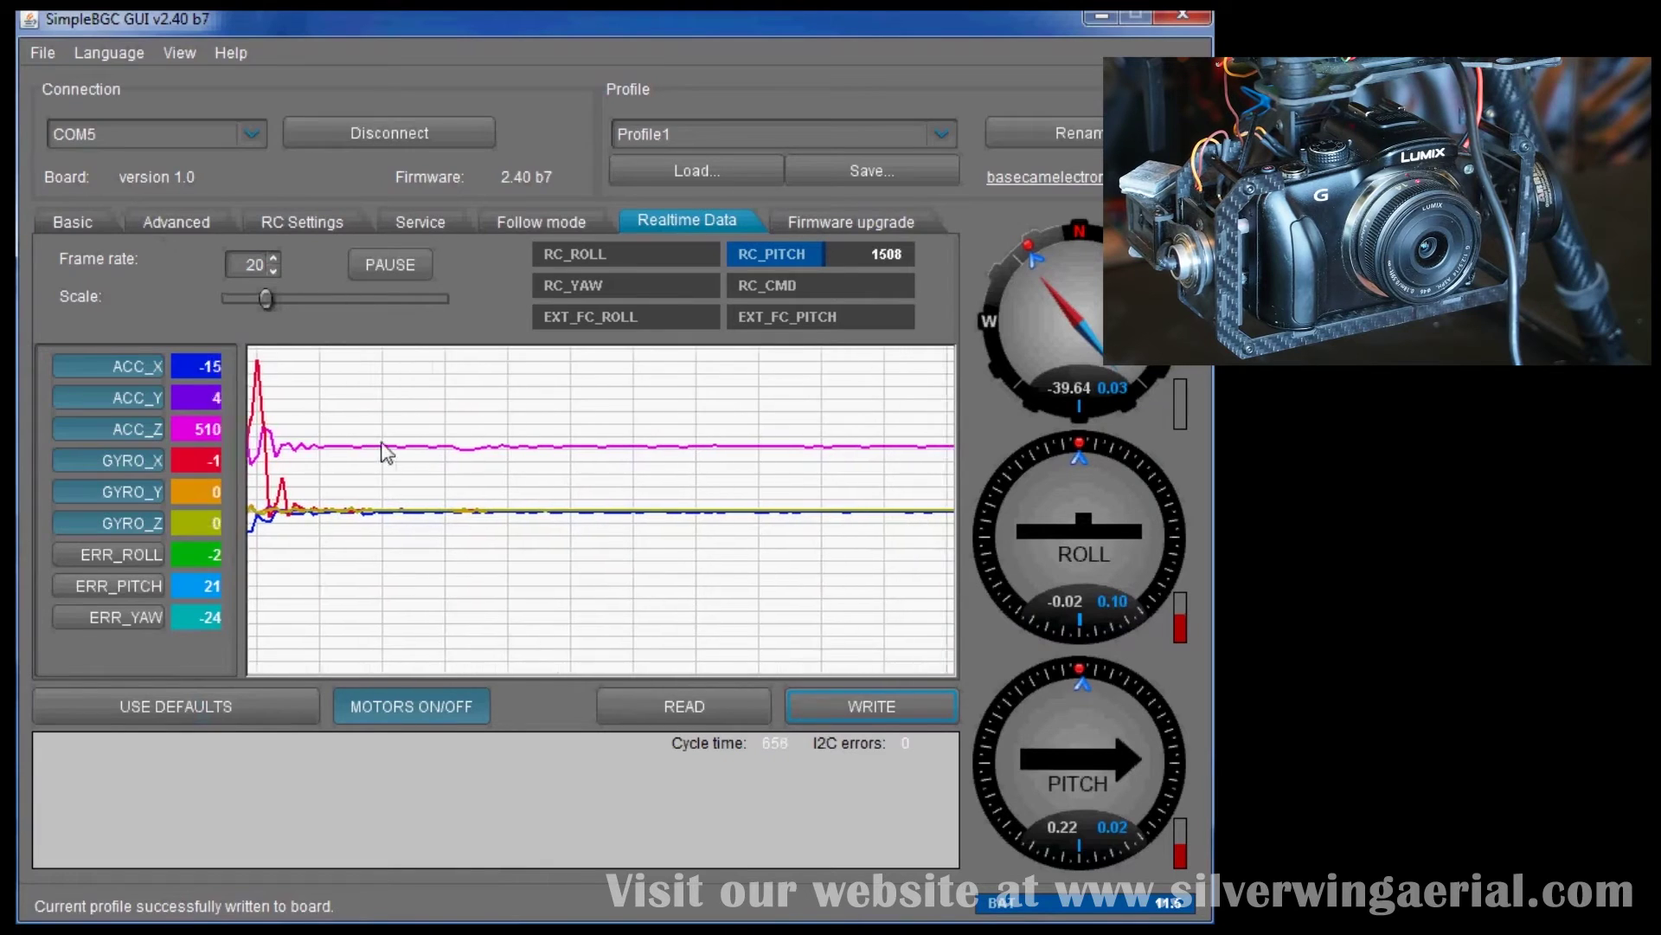
click(68, 226)
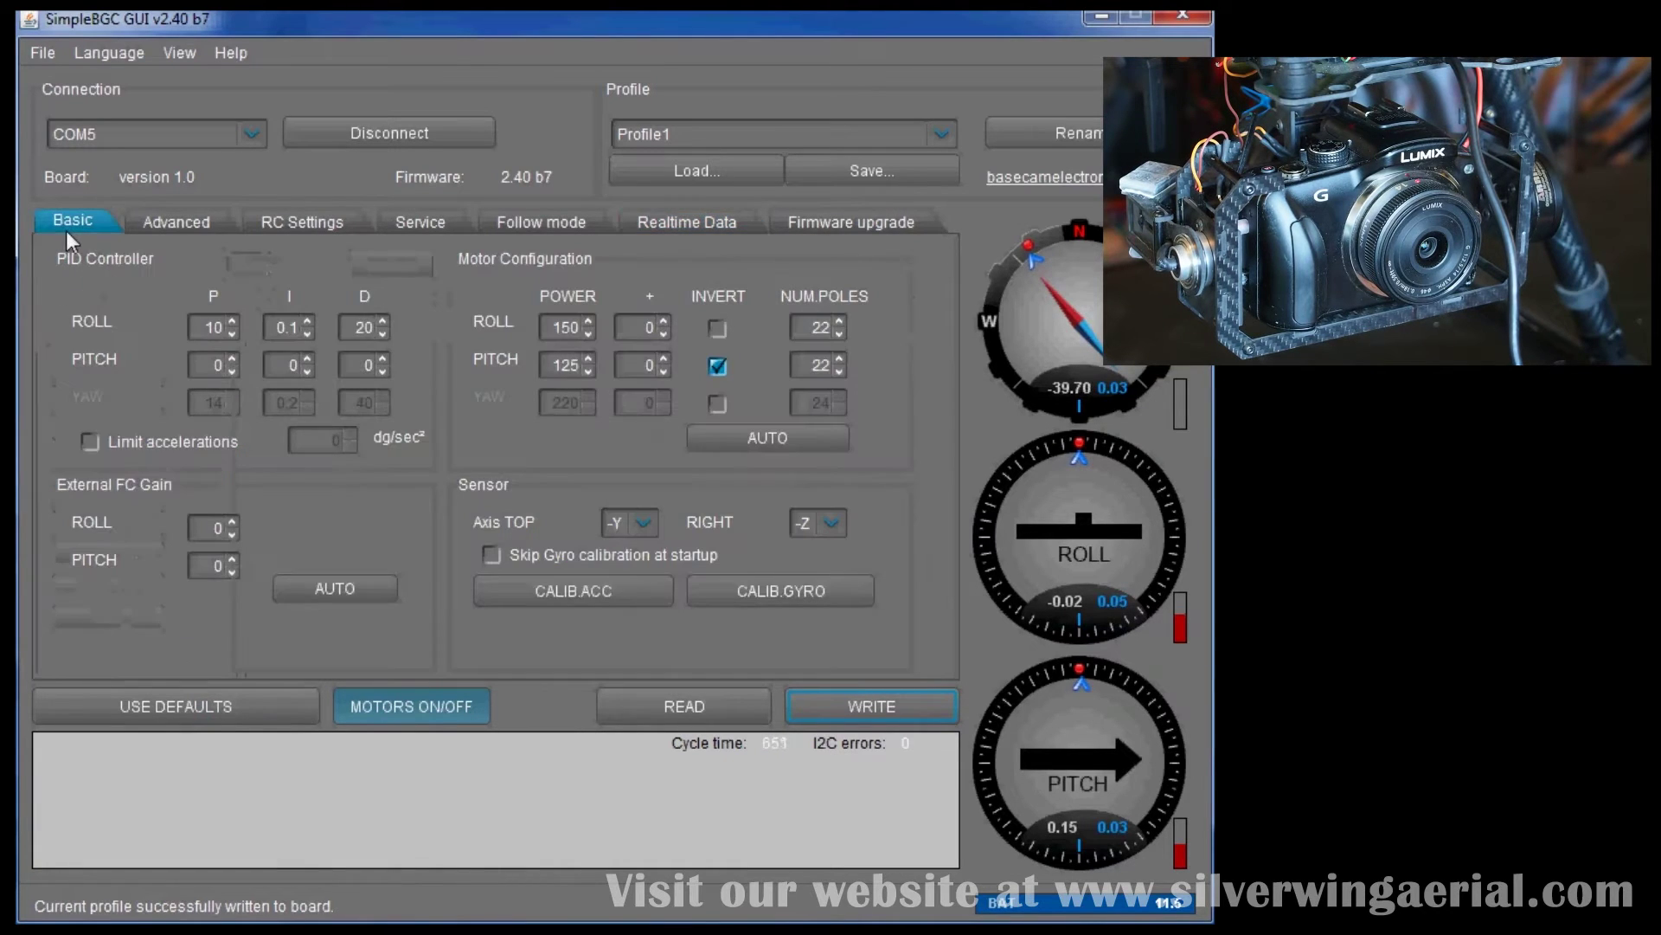
triple_click(385, 321)
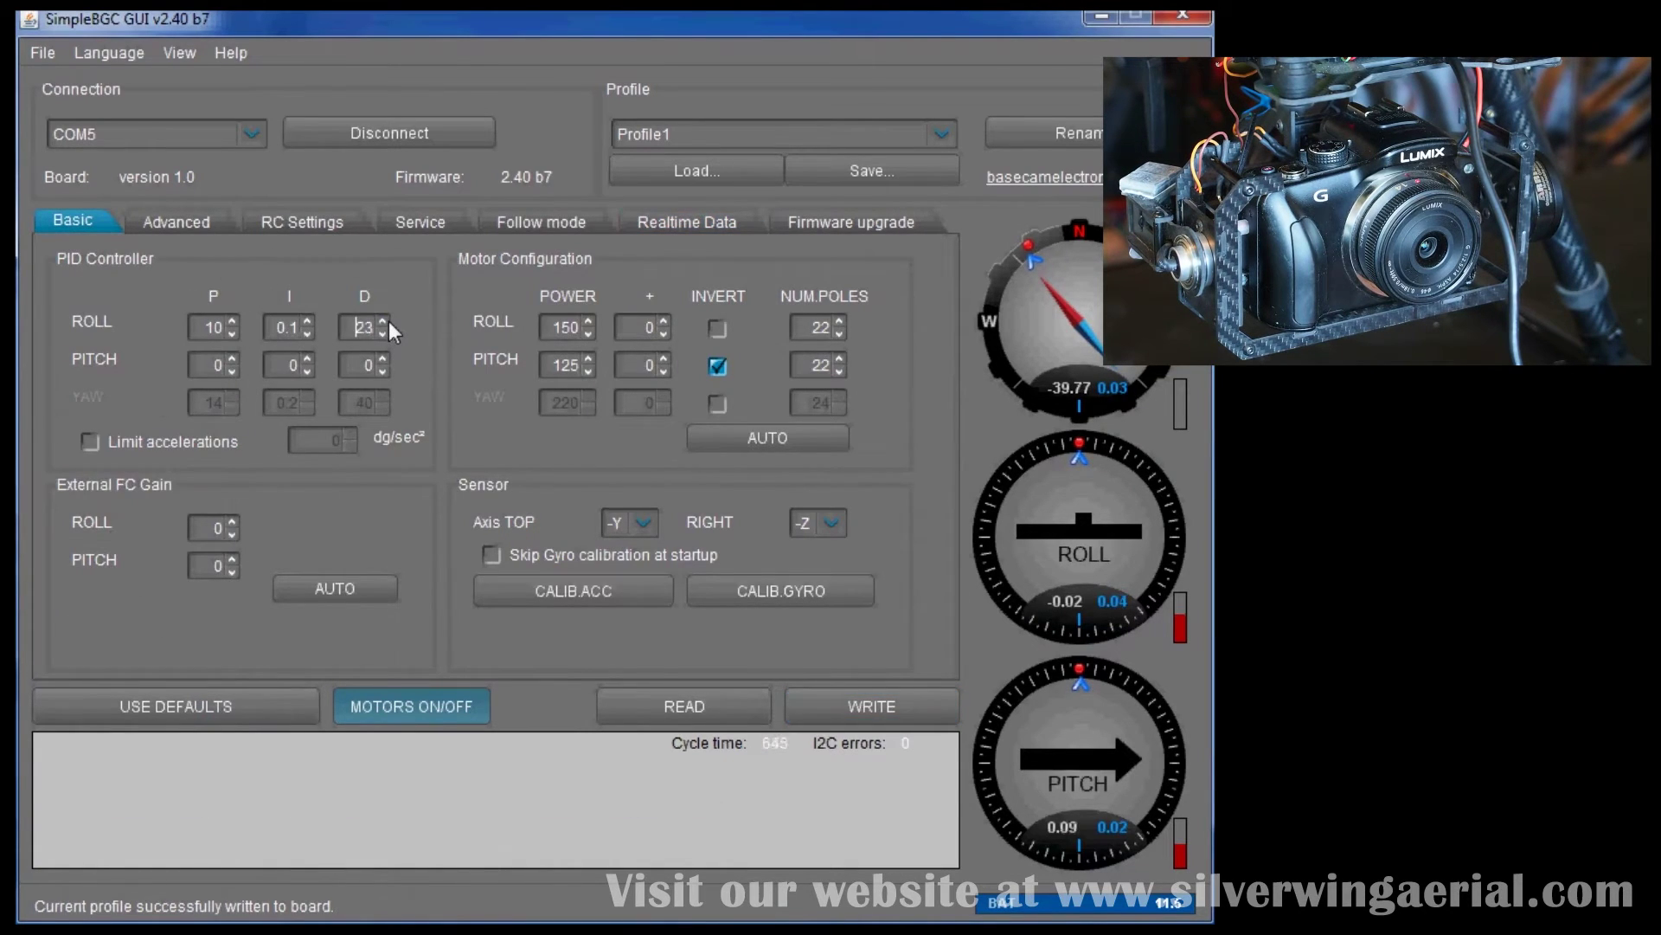
click(874, 704)
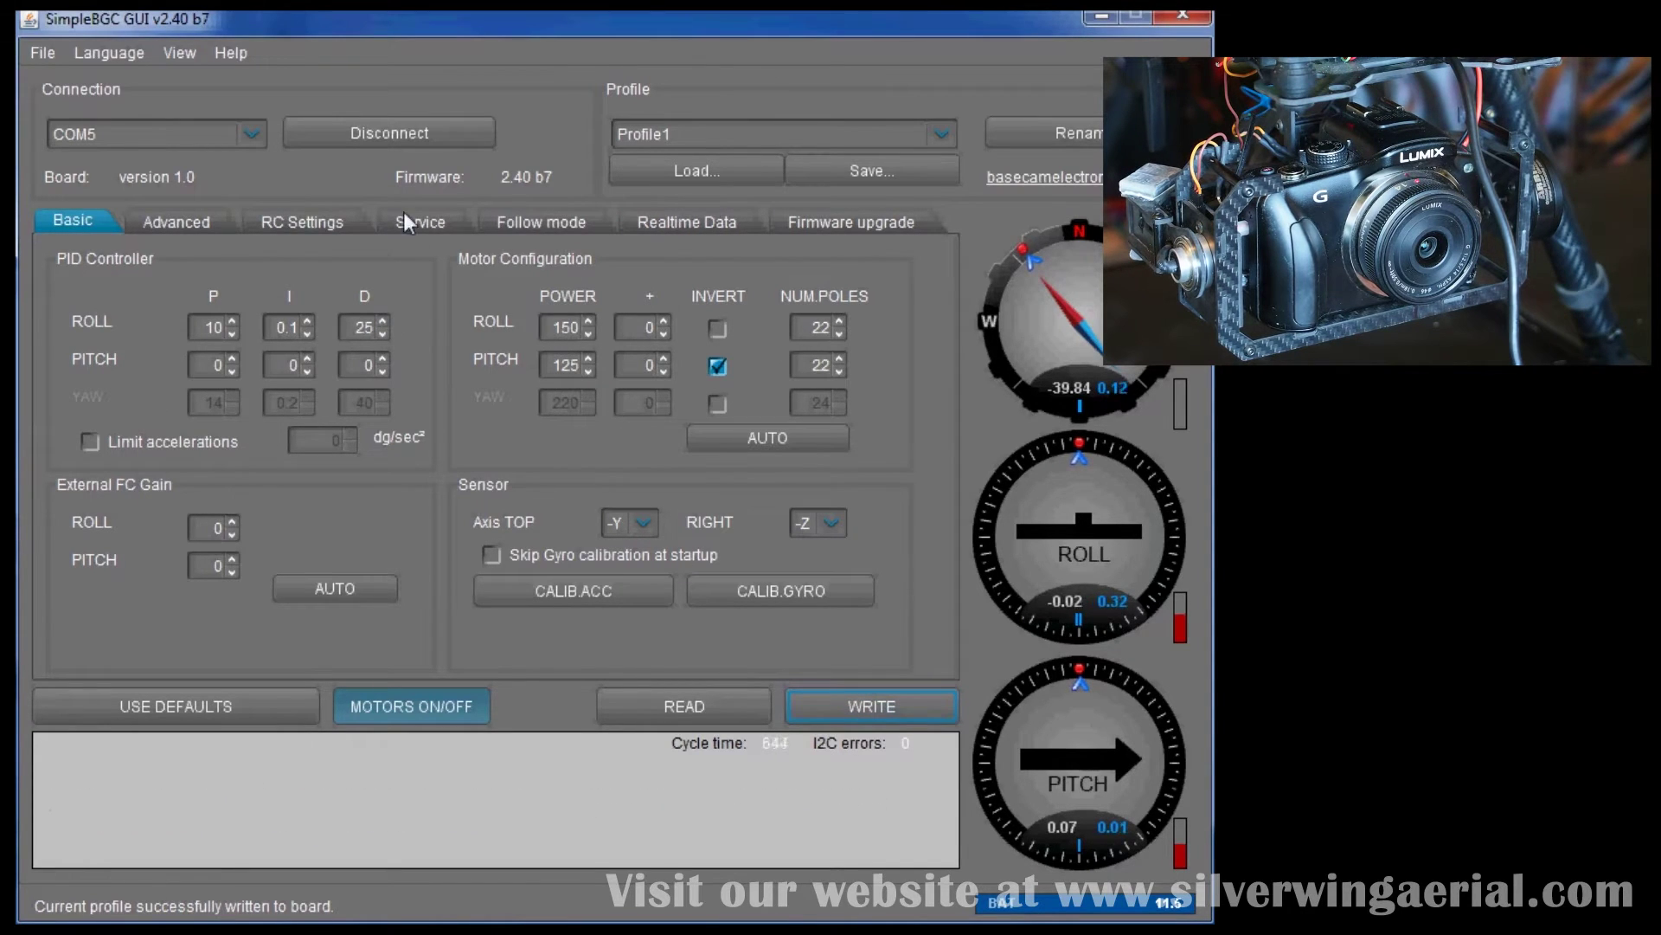
click(701, 218)
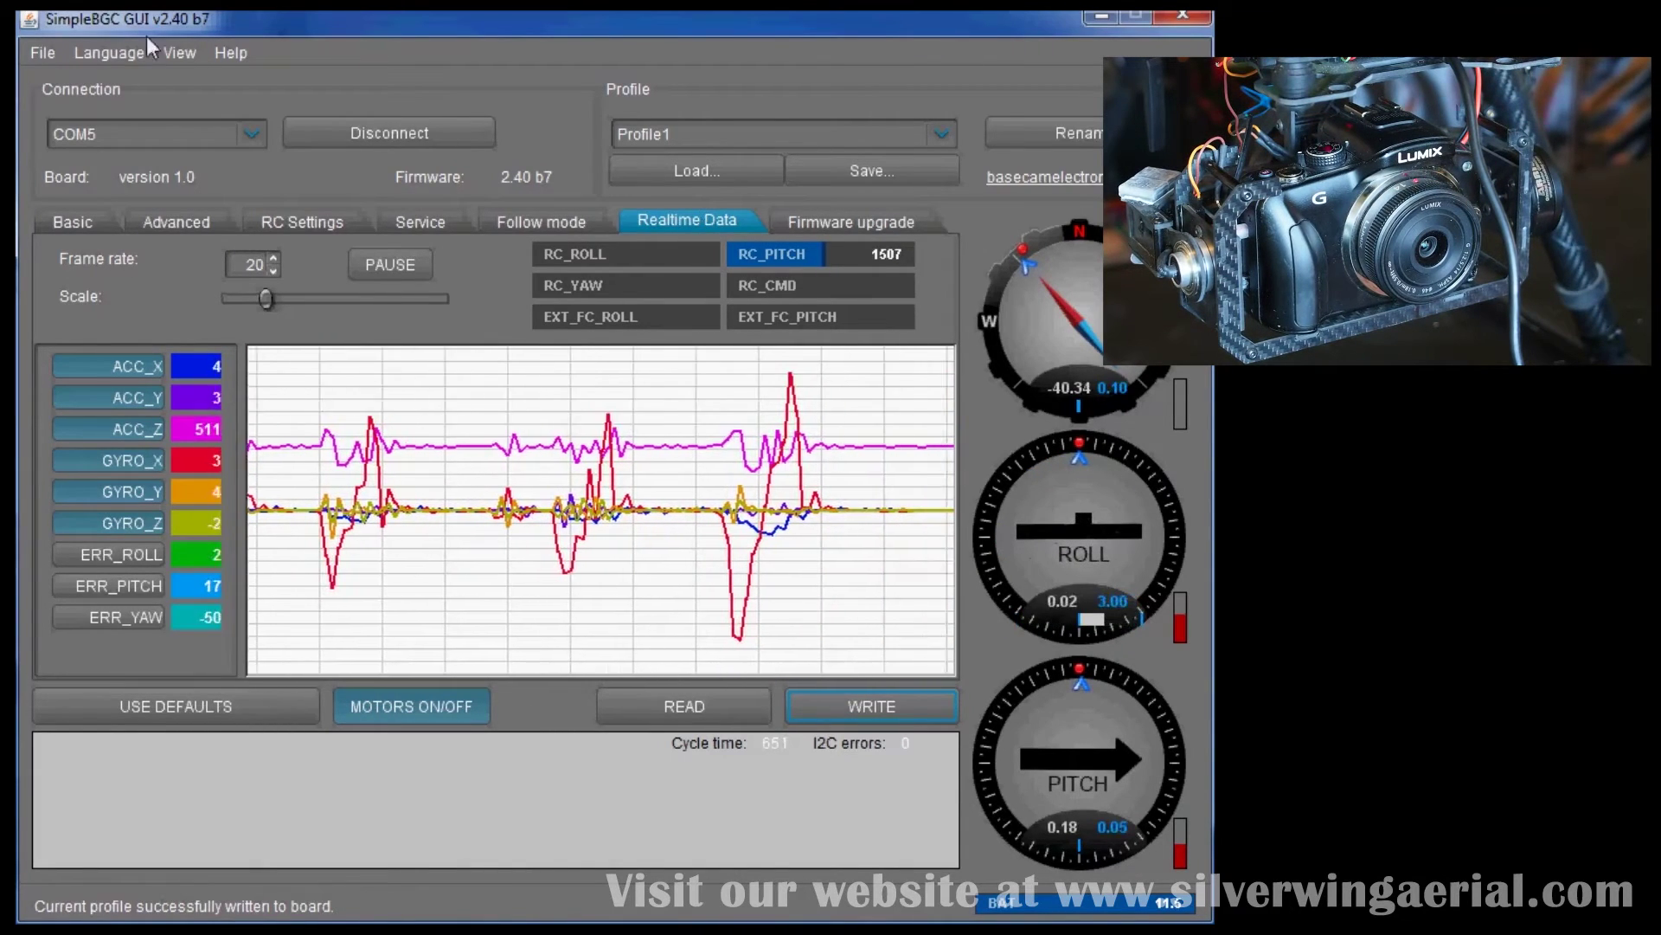
Step: Write roll D 28 to the board and check it in the live graphs
click(76, 225)
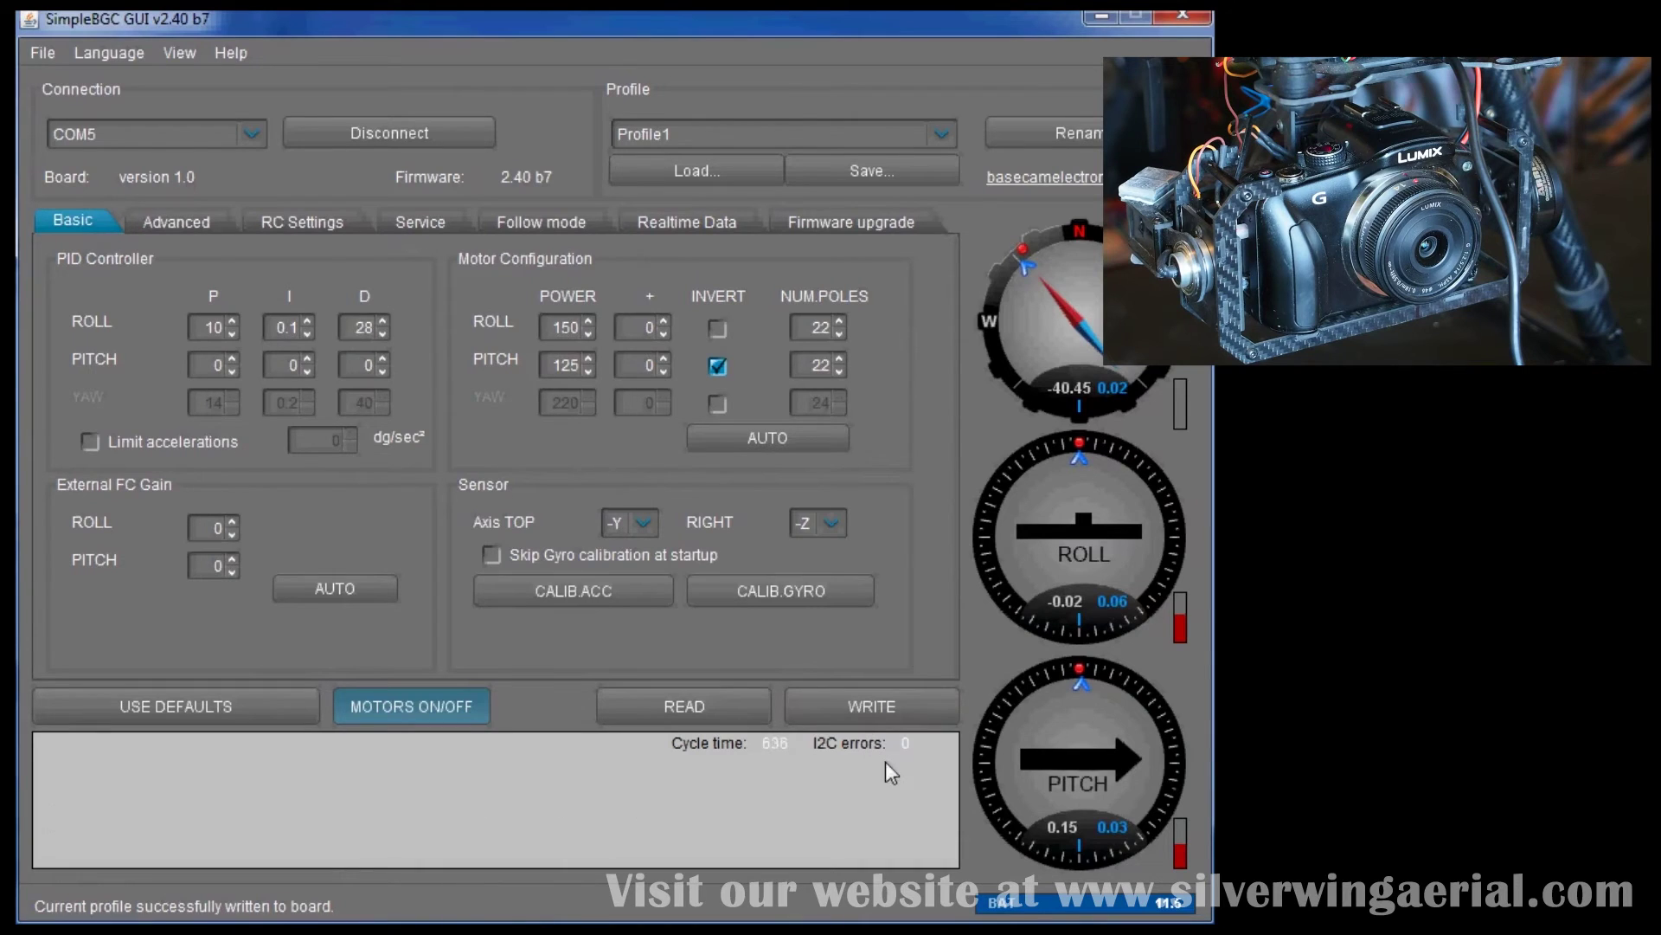
click(891, 713)
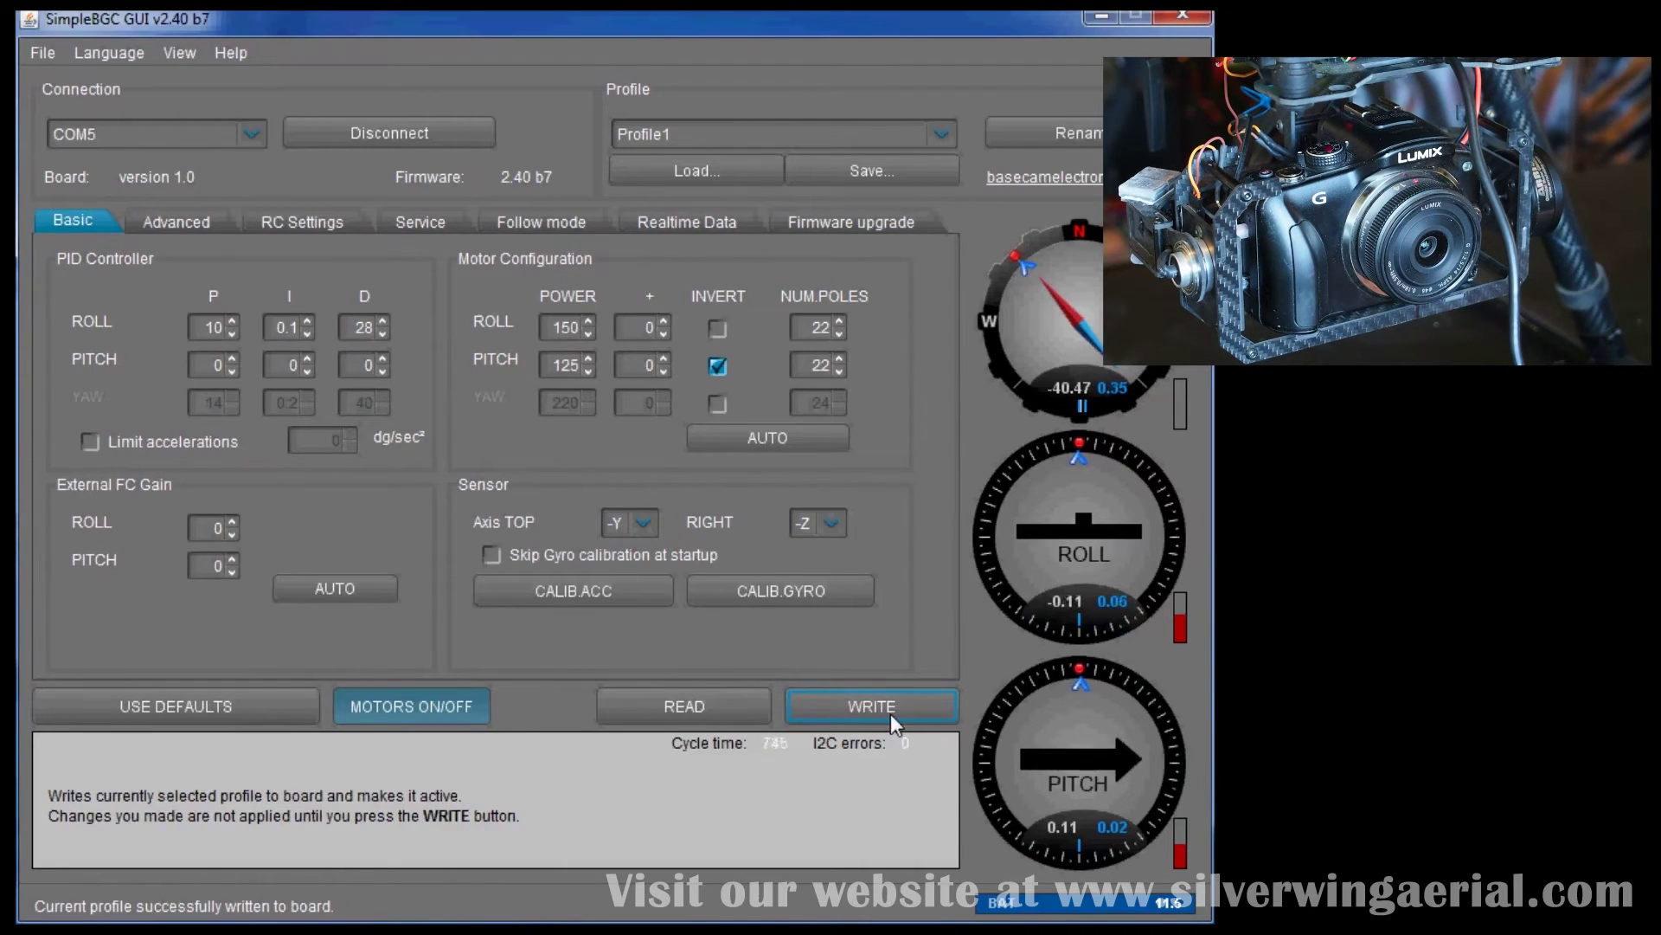
click(683, 222)
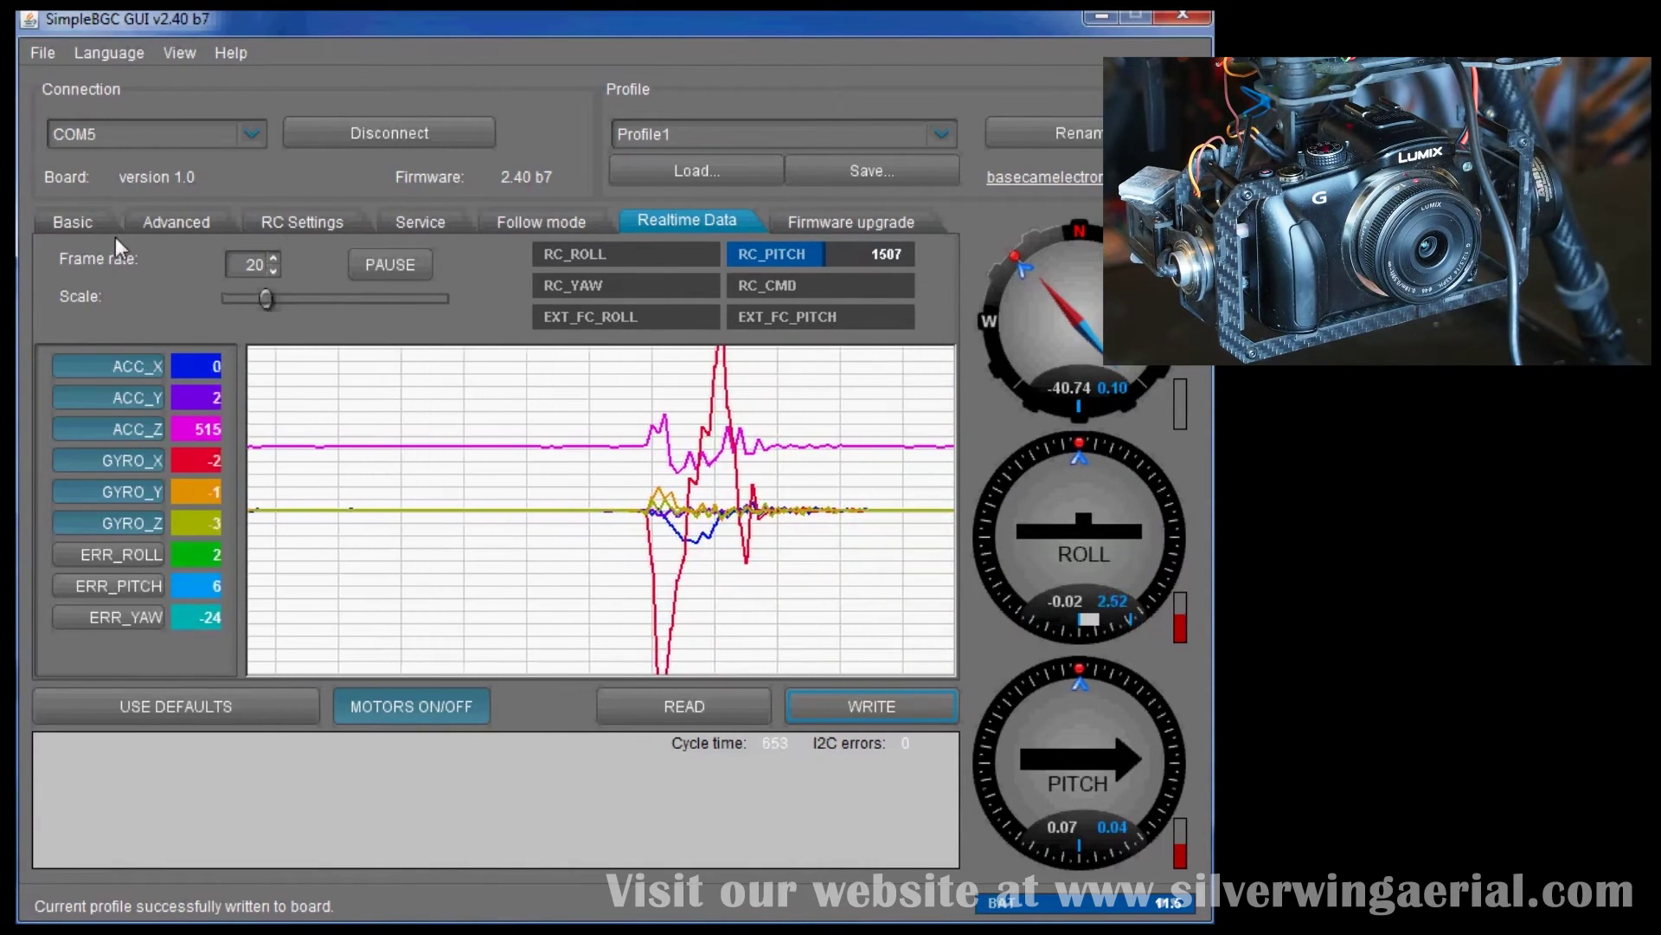
Step: Raise roll D to 30, write it, and test it in the live graphs
click(86, 225)
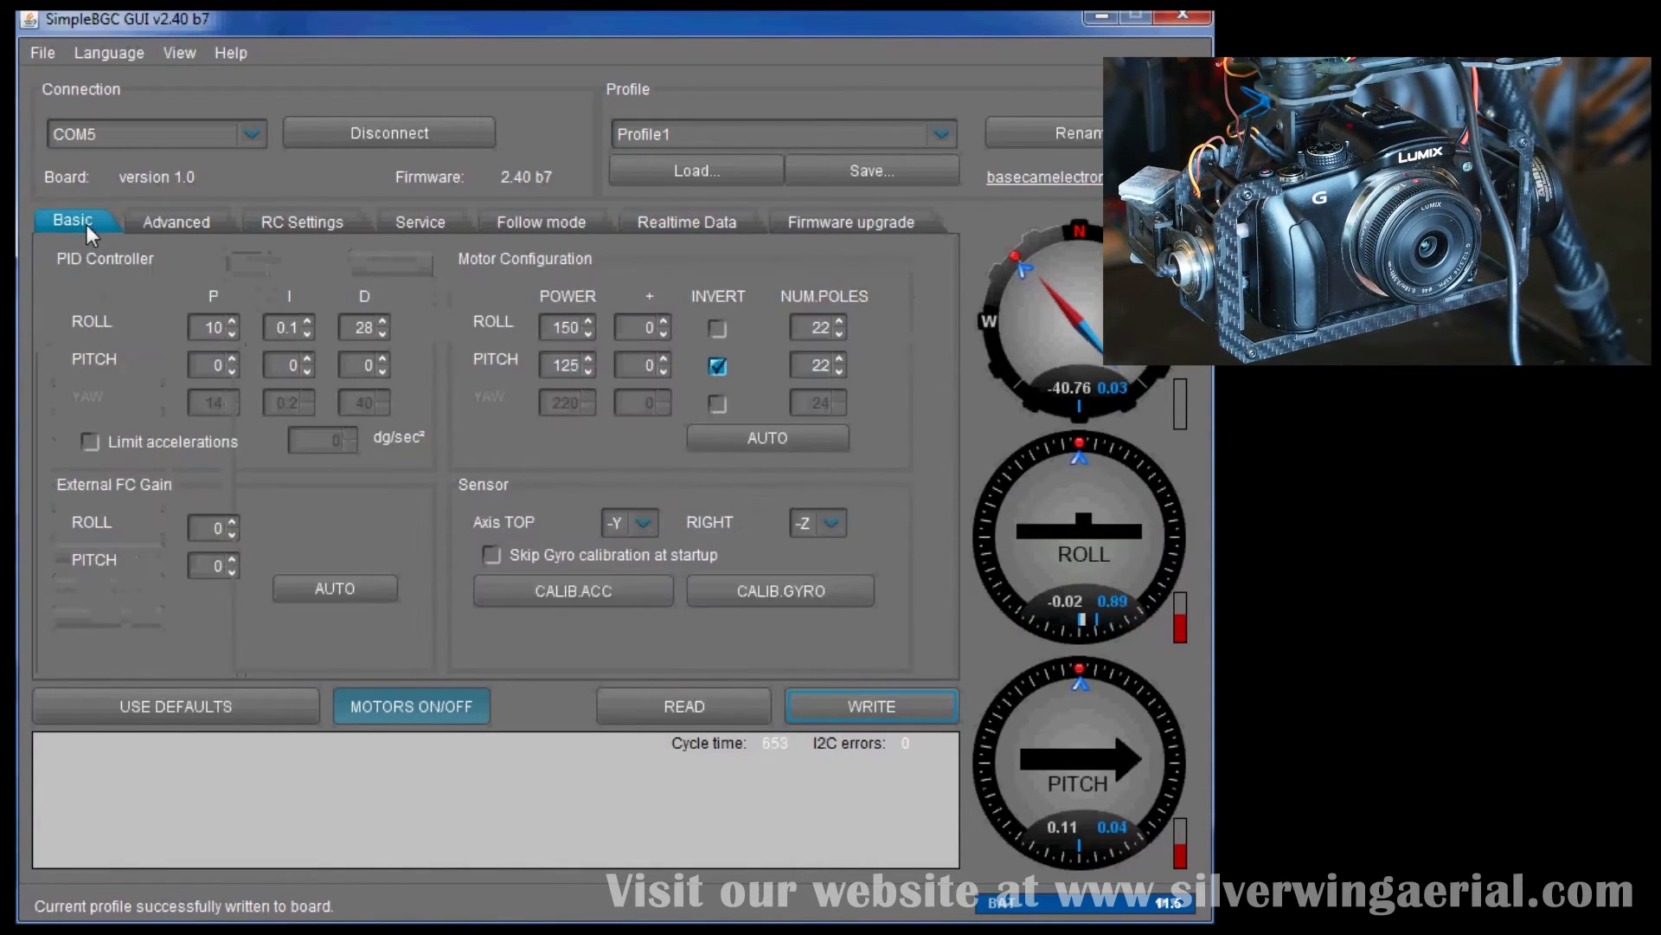
double_click(383, 318)
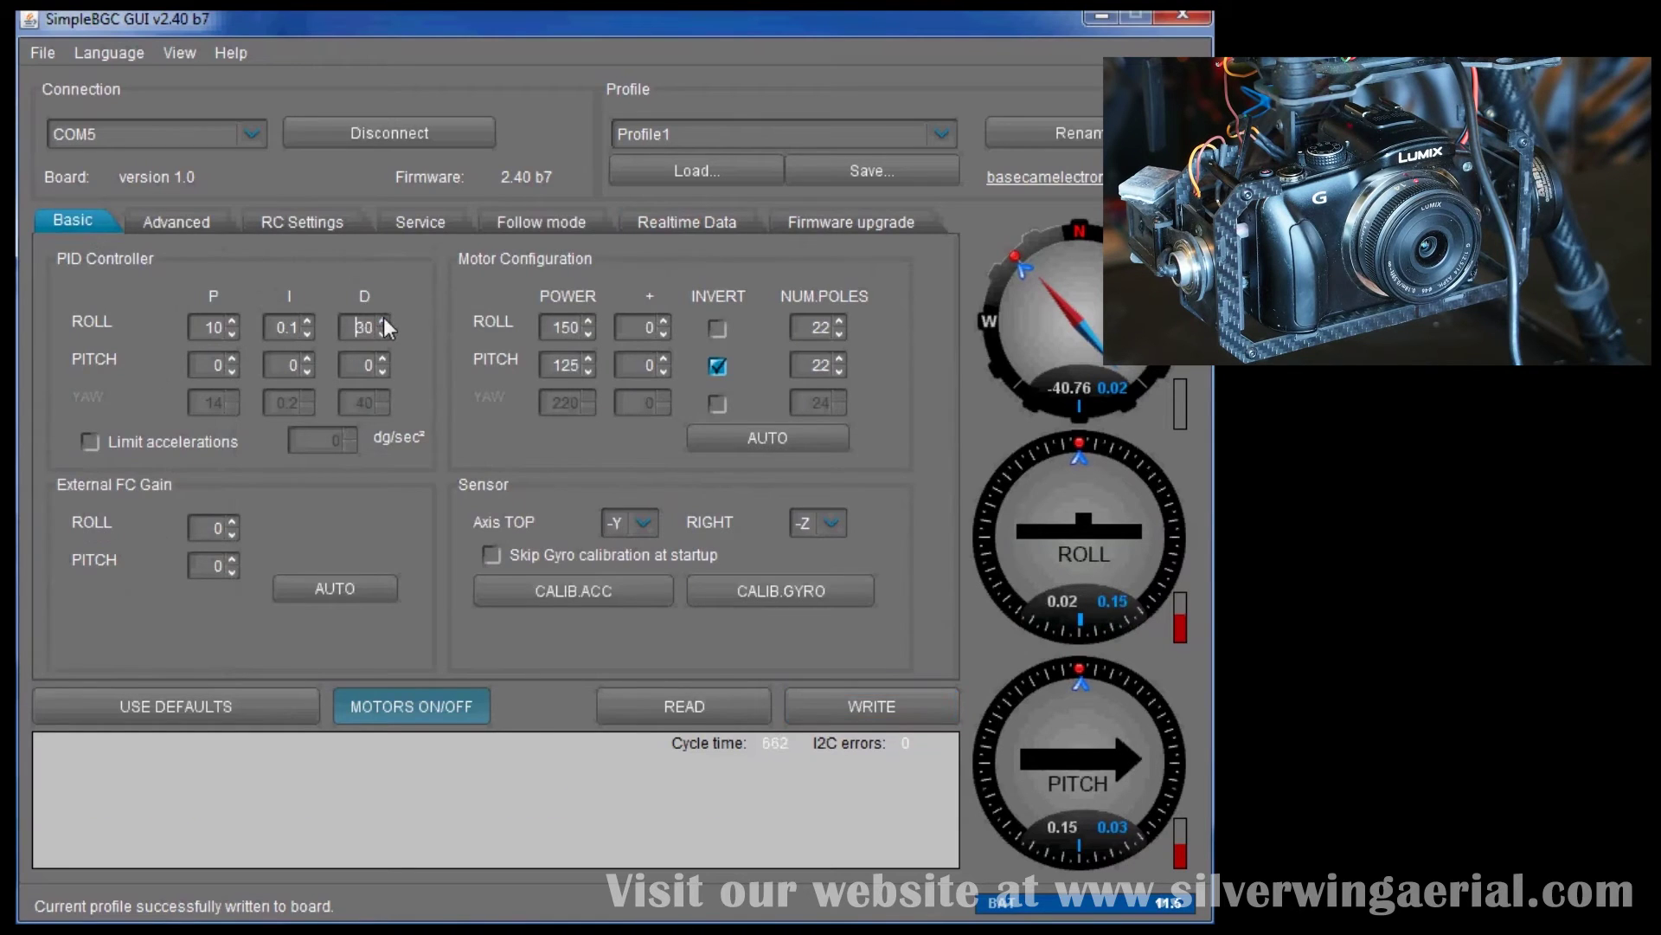
click(878, 696)
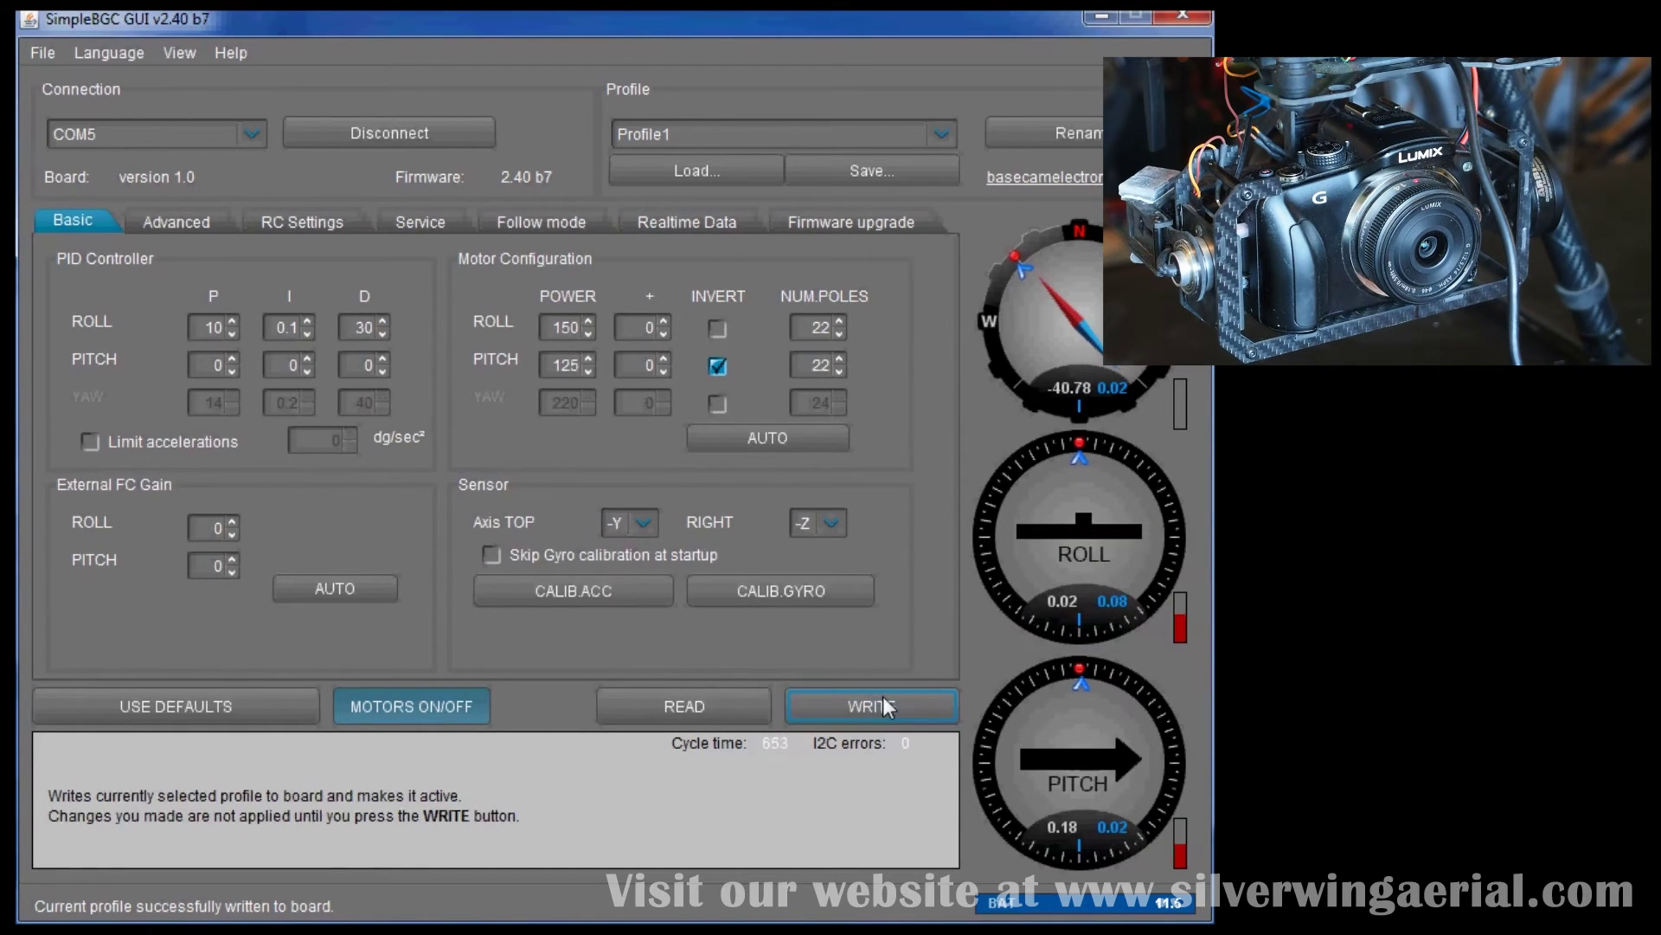
click(684, 225)
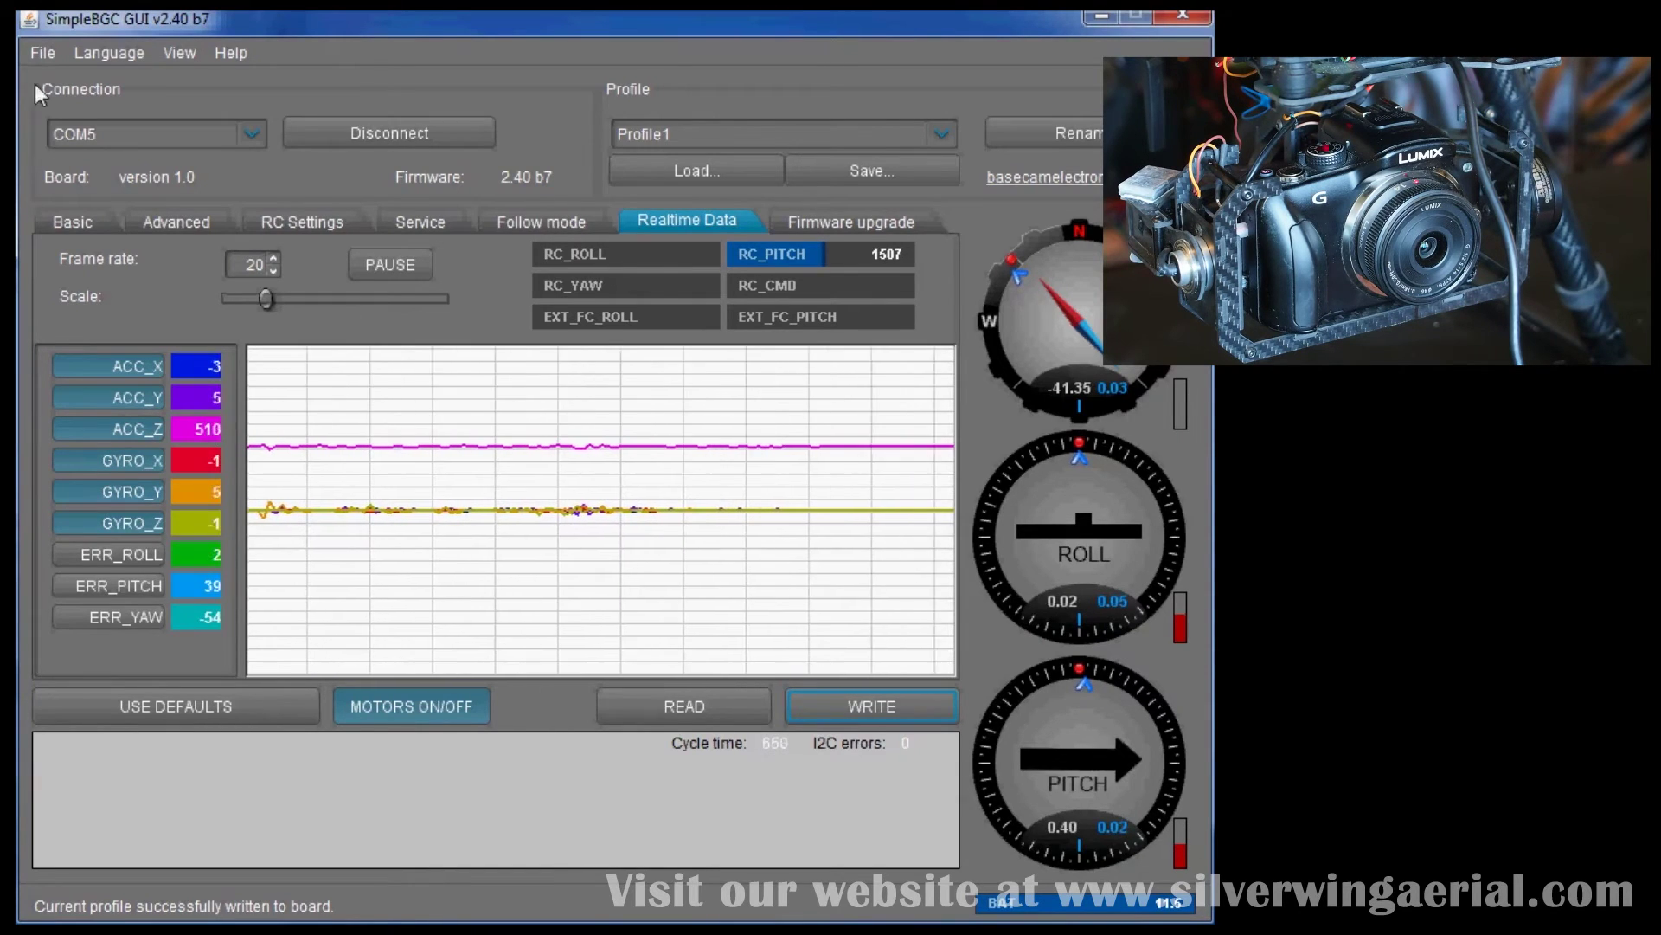
click(96, 224)
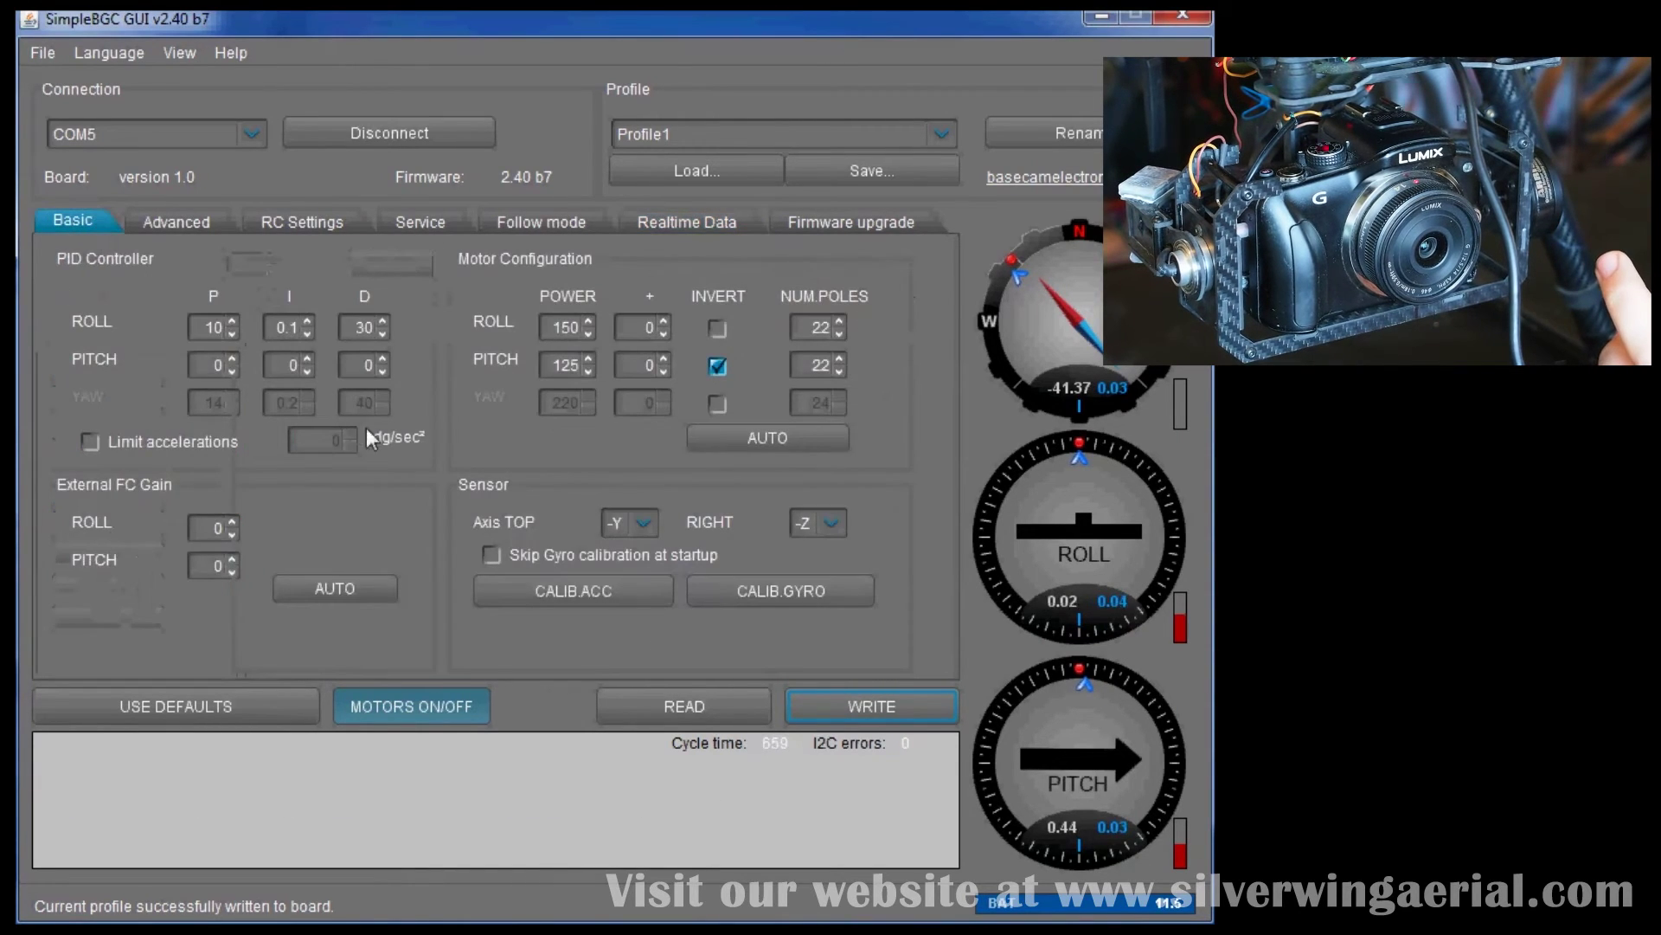
Step: Set pitch PID to P 1, I 0.01, D 3, write it, and view the live graphs
mouse_move(331, 329)
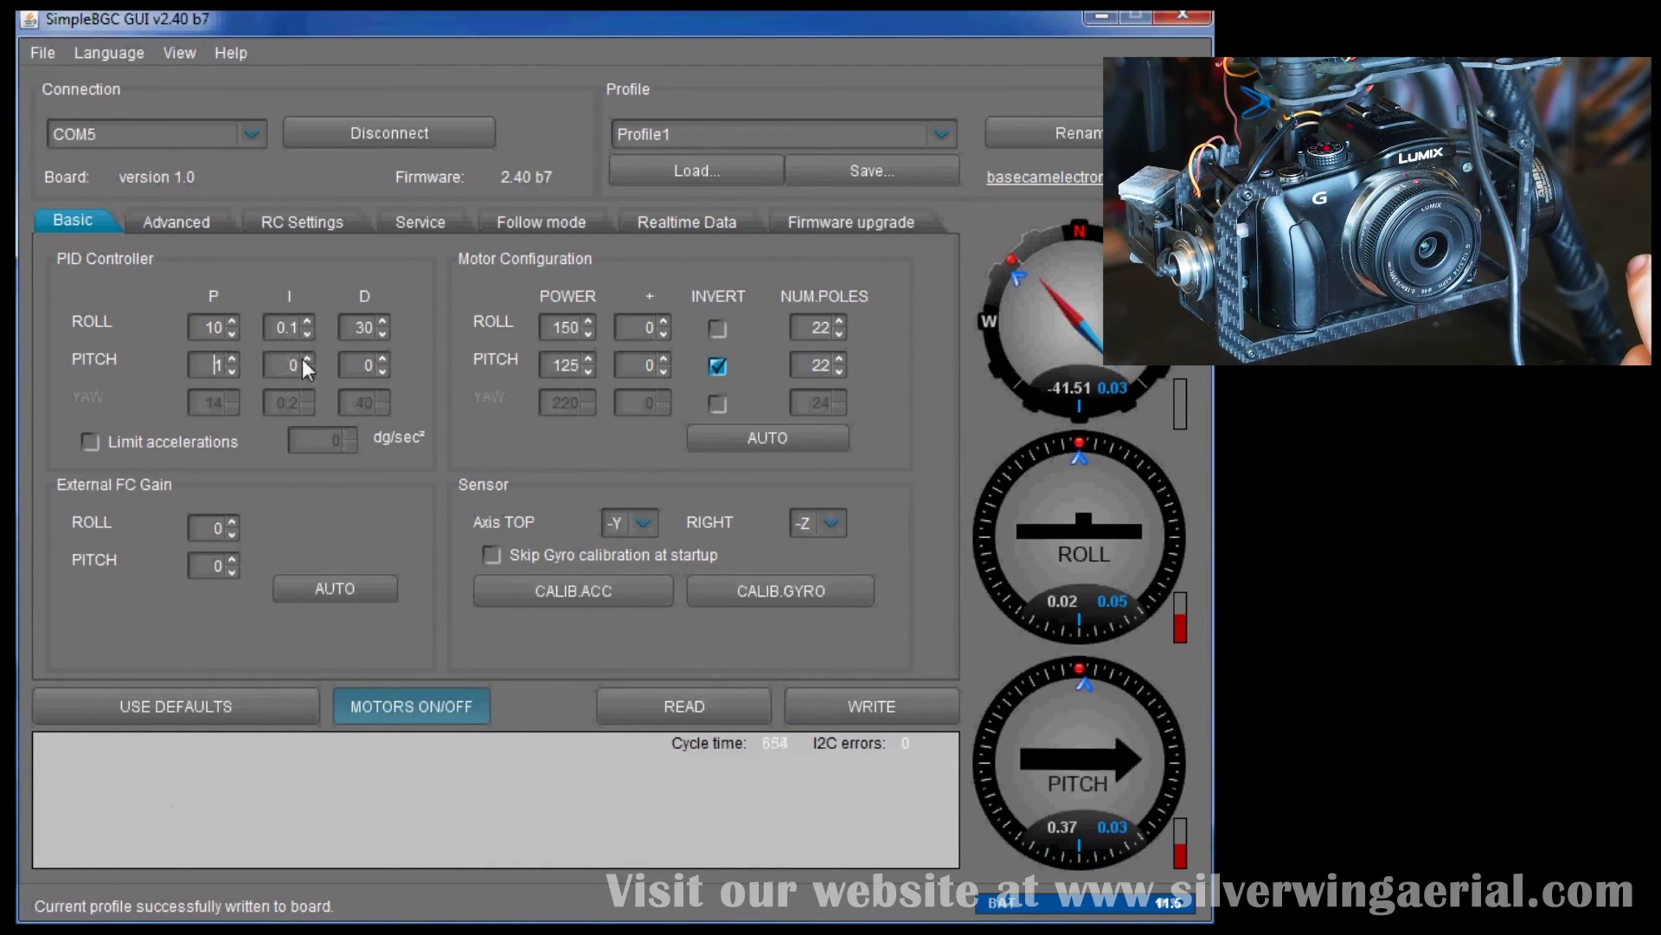
click(381, 358)
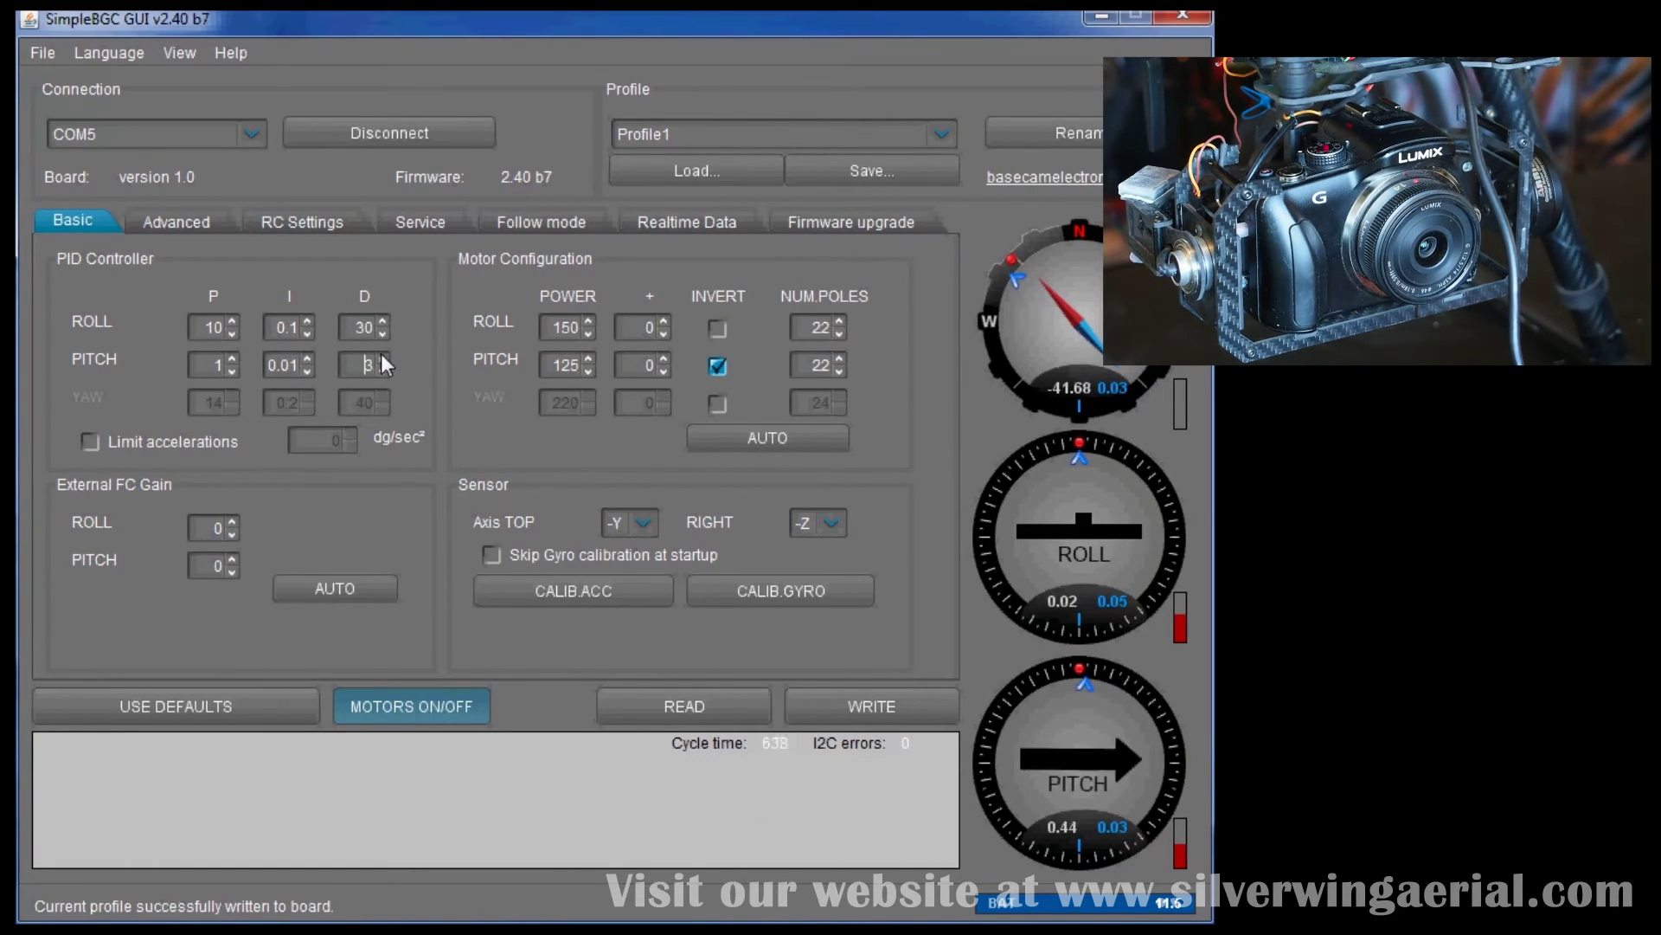
click(851, 698)
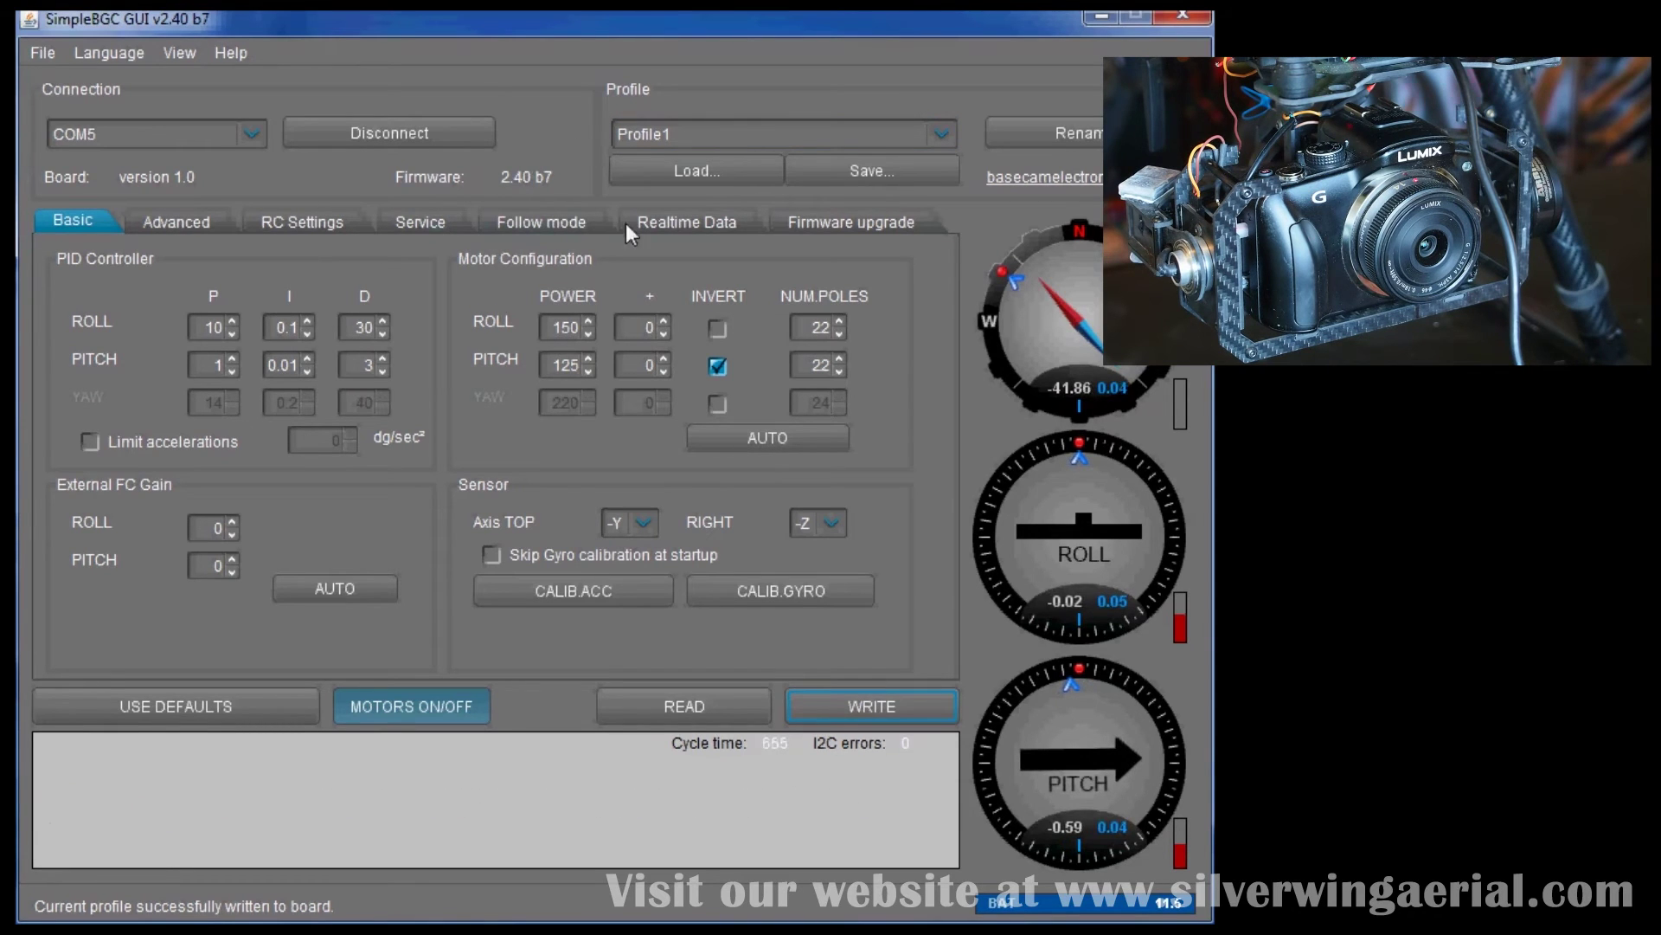
click(667, 221)
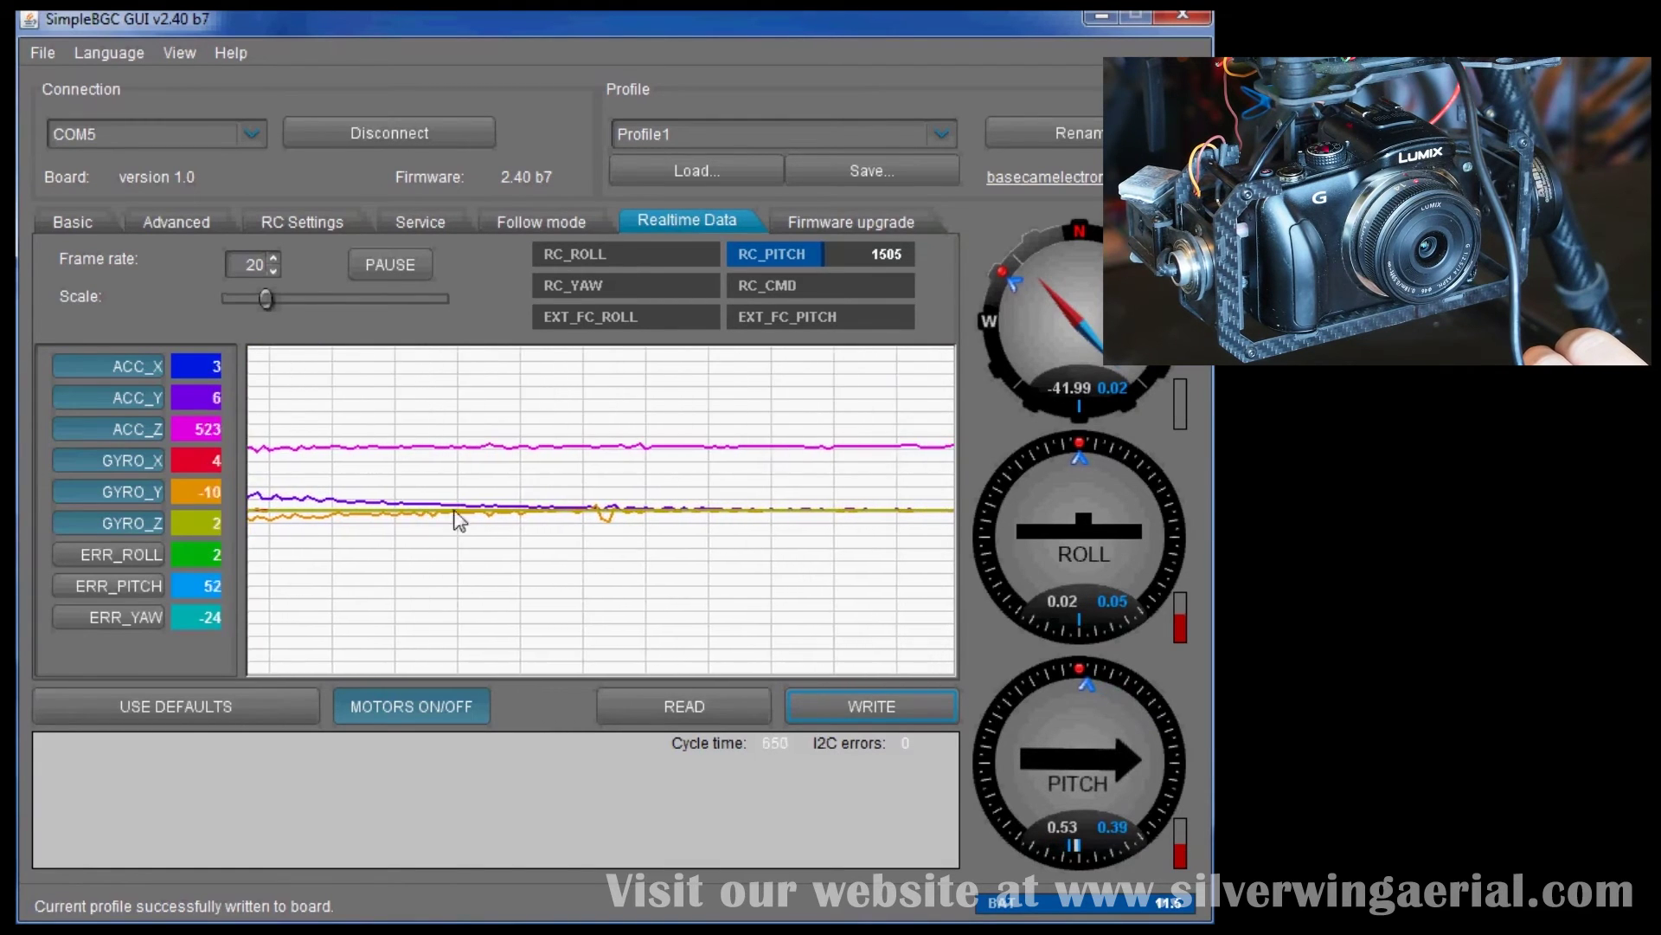
Step: Write pitch I 0.08 to the board and check the live graphs
click(86, 226)
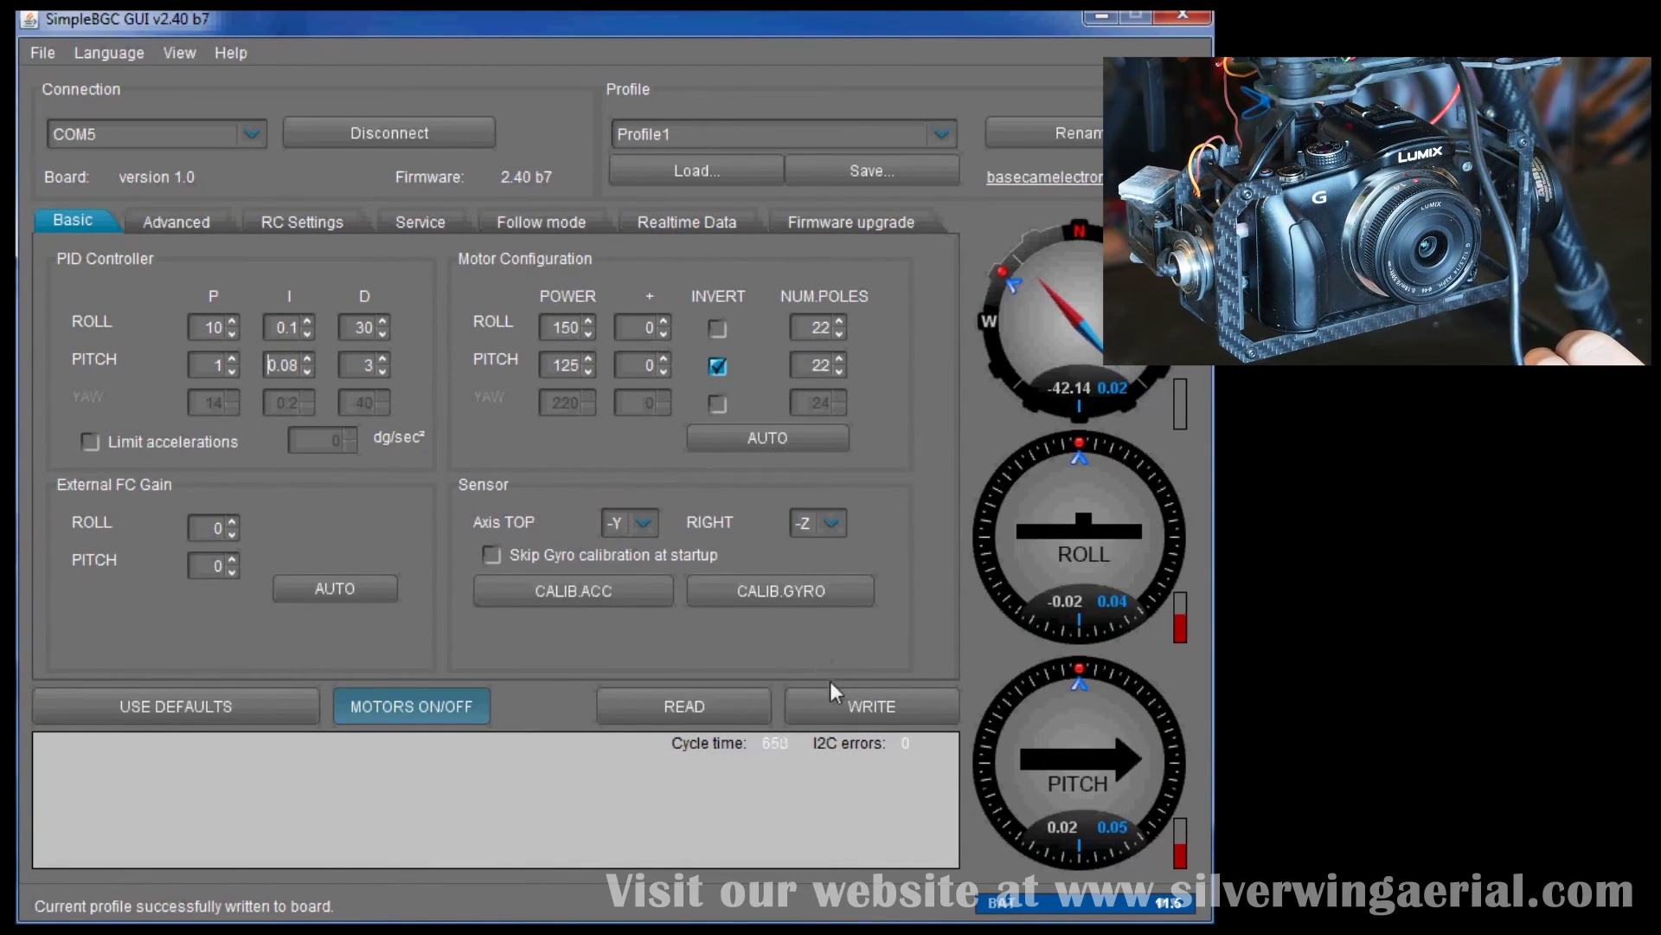
click(818, 701)
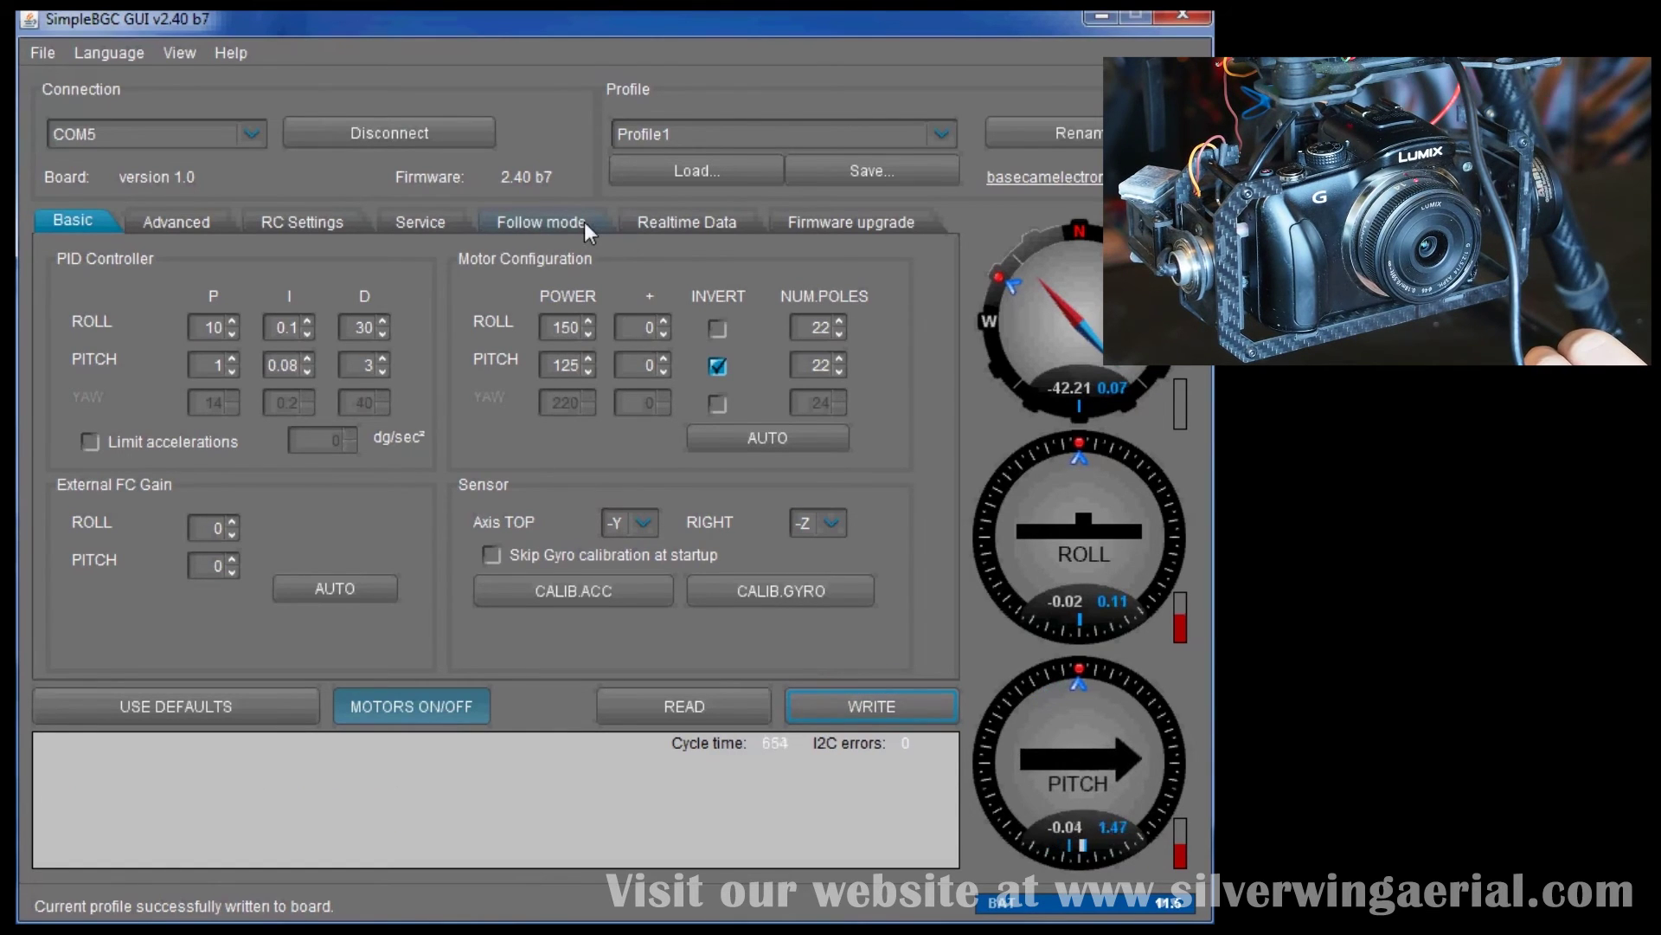
click(654, 221)
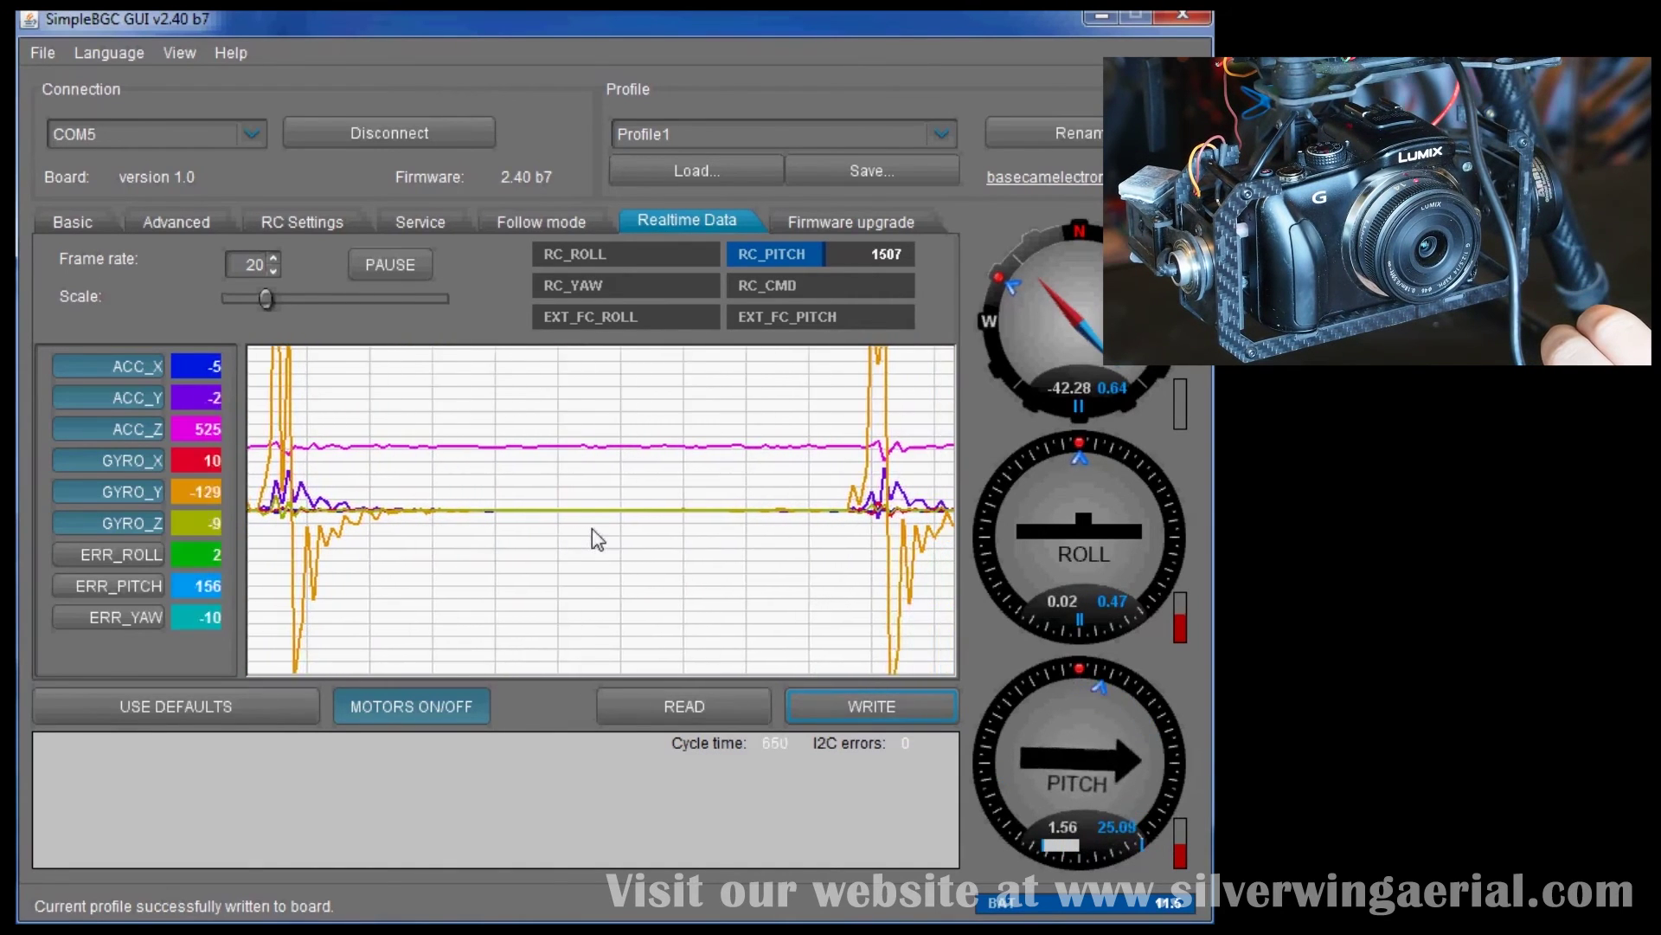
Step: Write pitch P 3 and pitch D 5 to the board
click(55, 220)
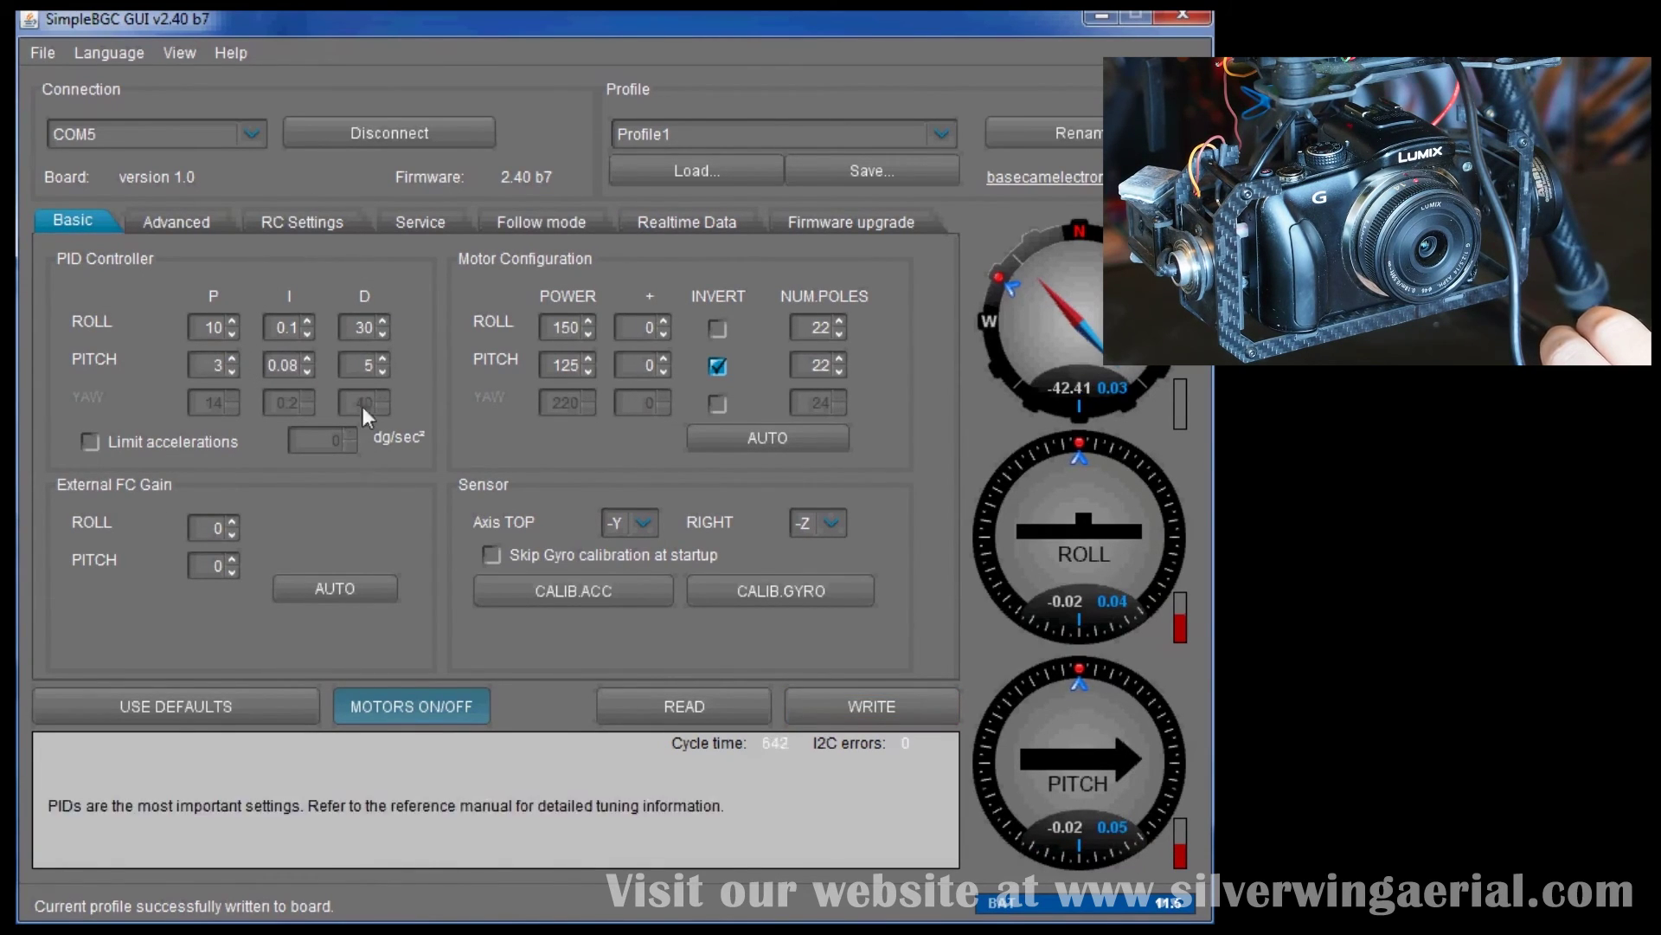
click(877, 693)
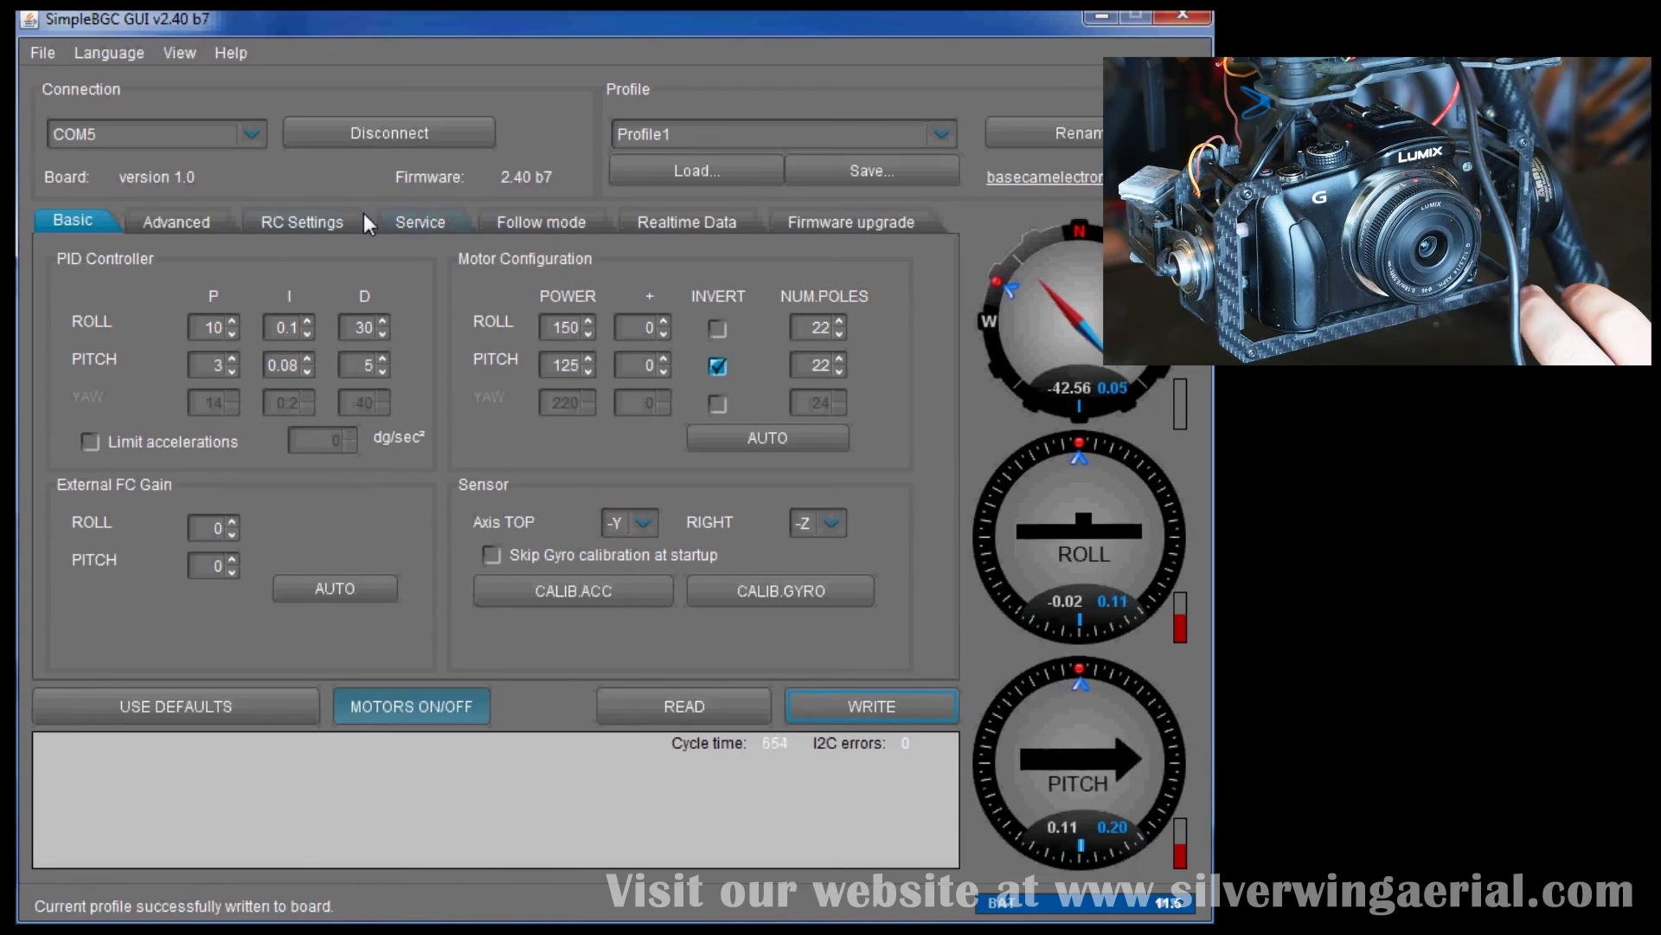
click(206, 225)
Step: Write pitch D 6 (pitch PID 3 / 0.08 / 6) to the board and confirm steady live graphs
click(667, 213)
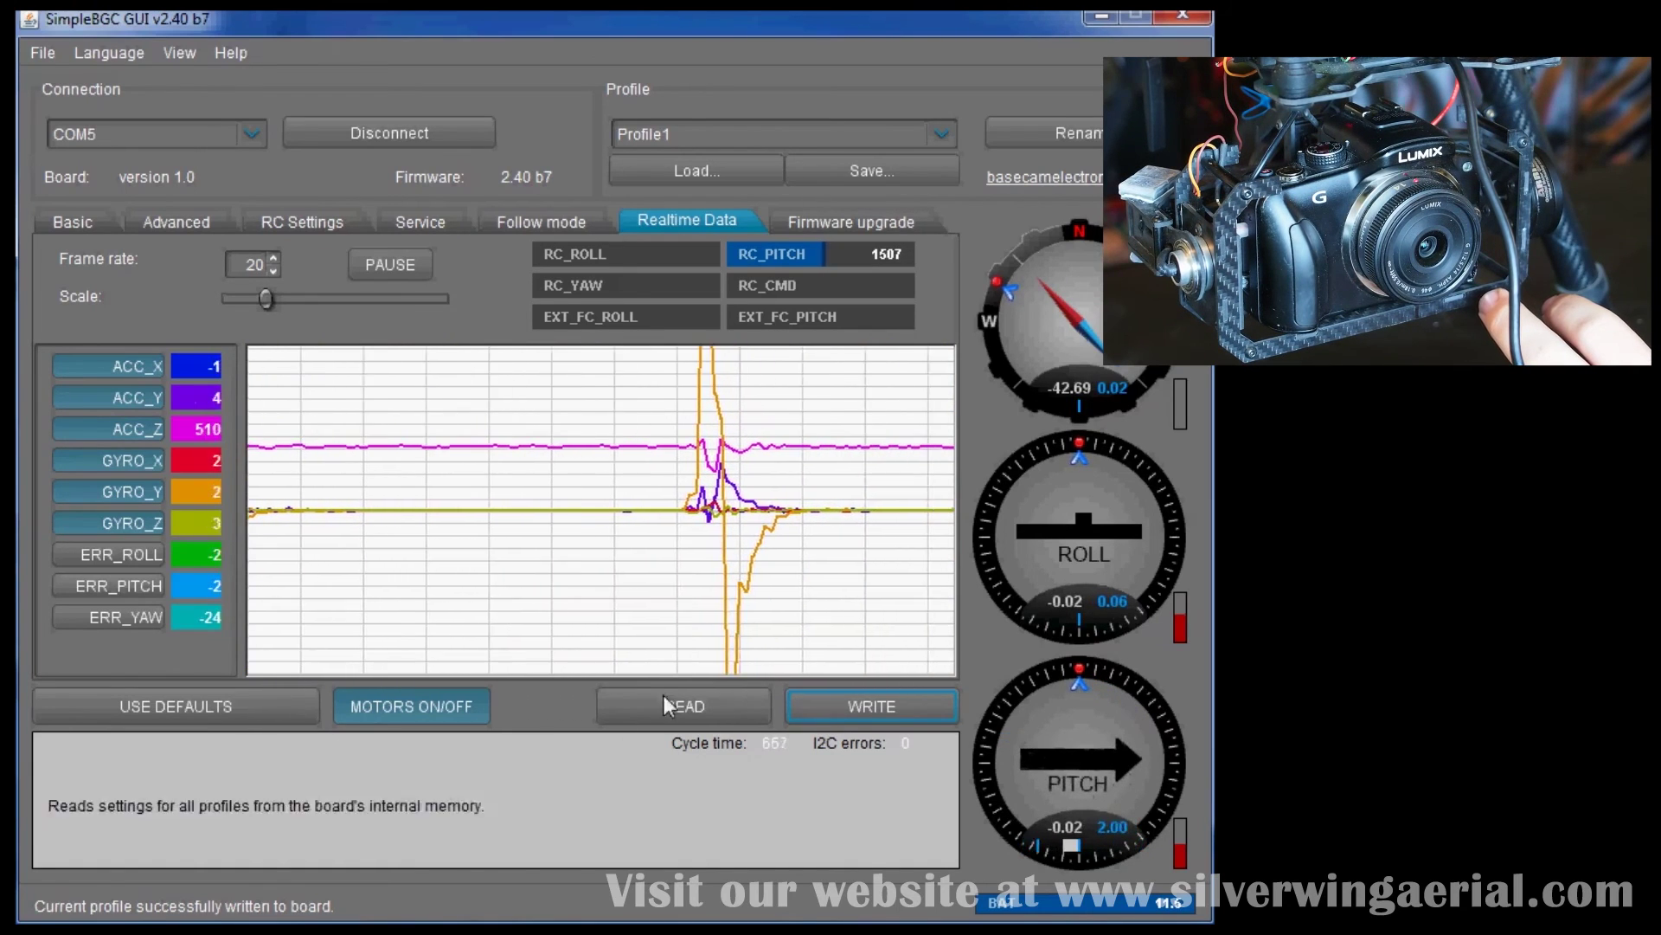
click(83, 220)
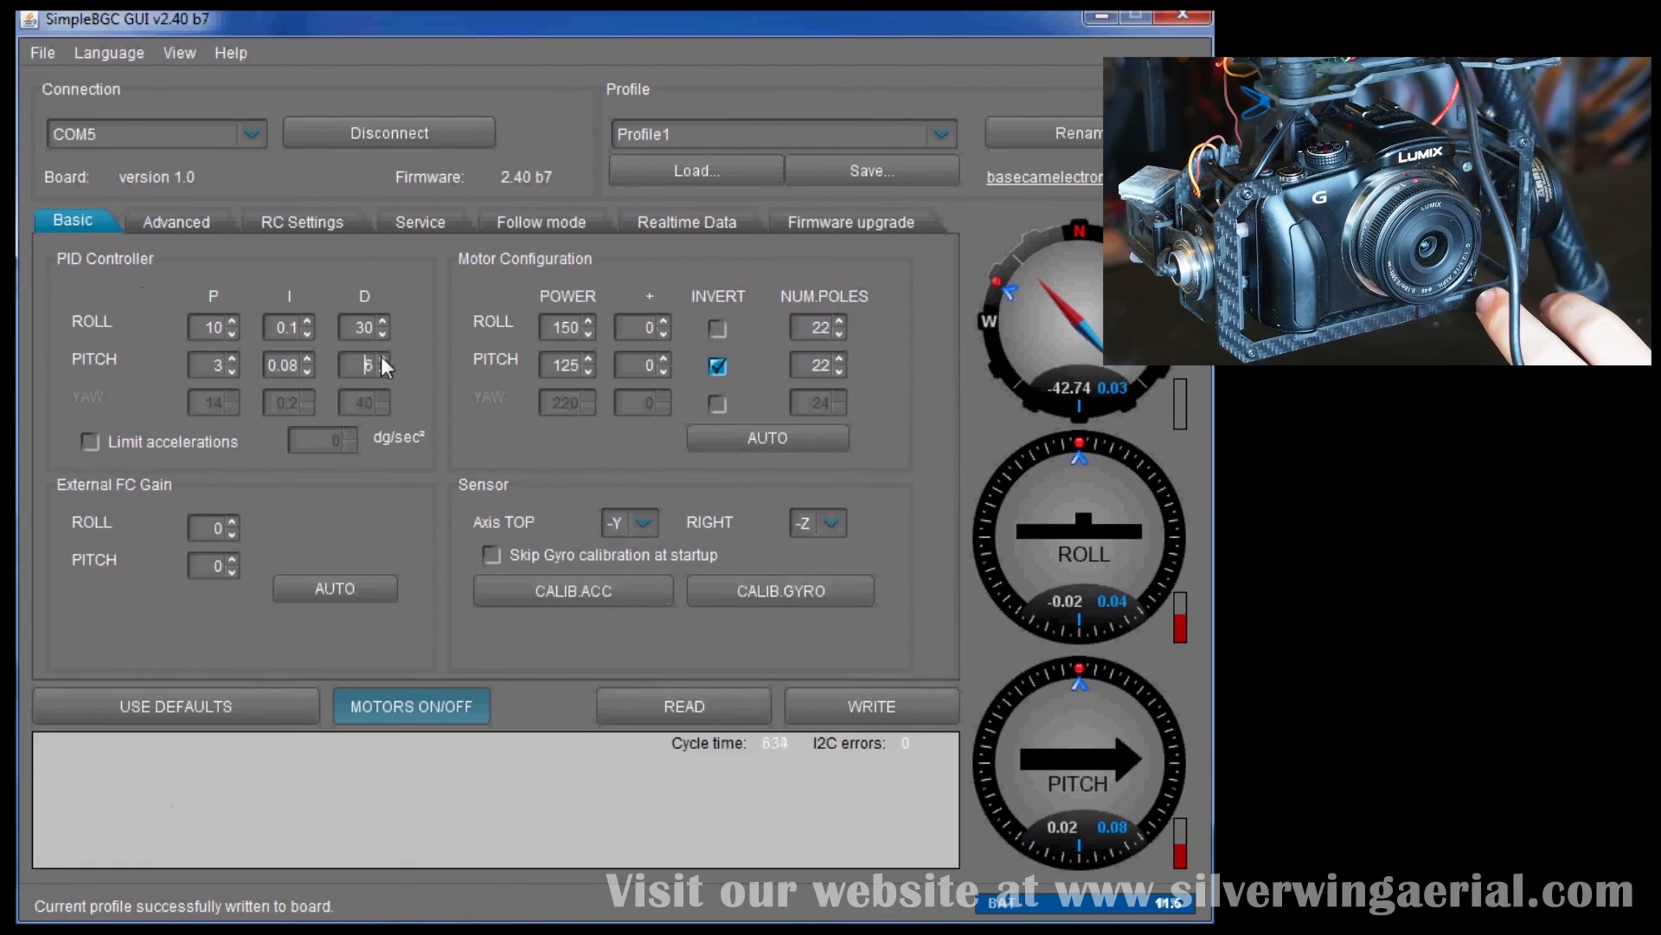
click(810, 694)
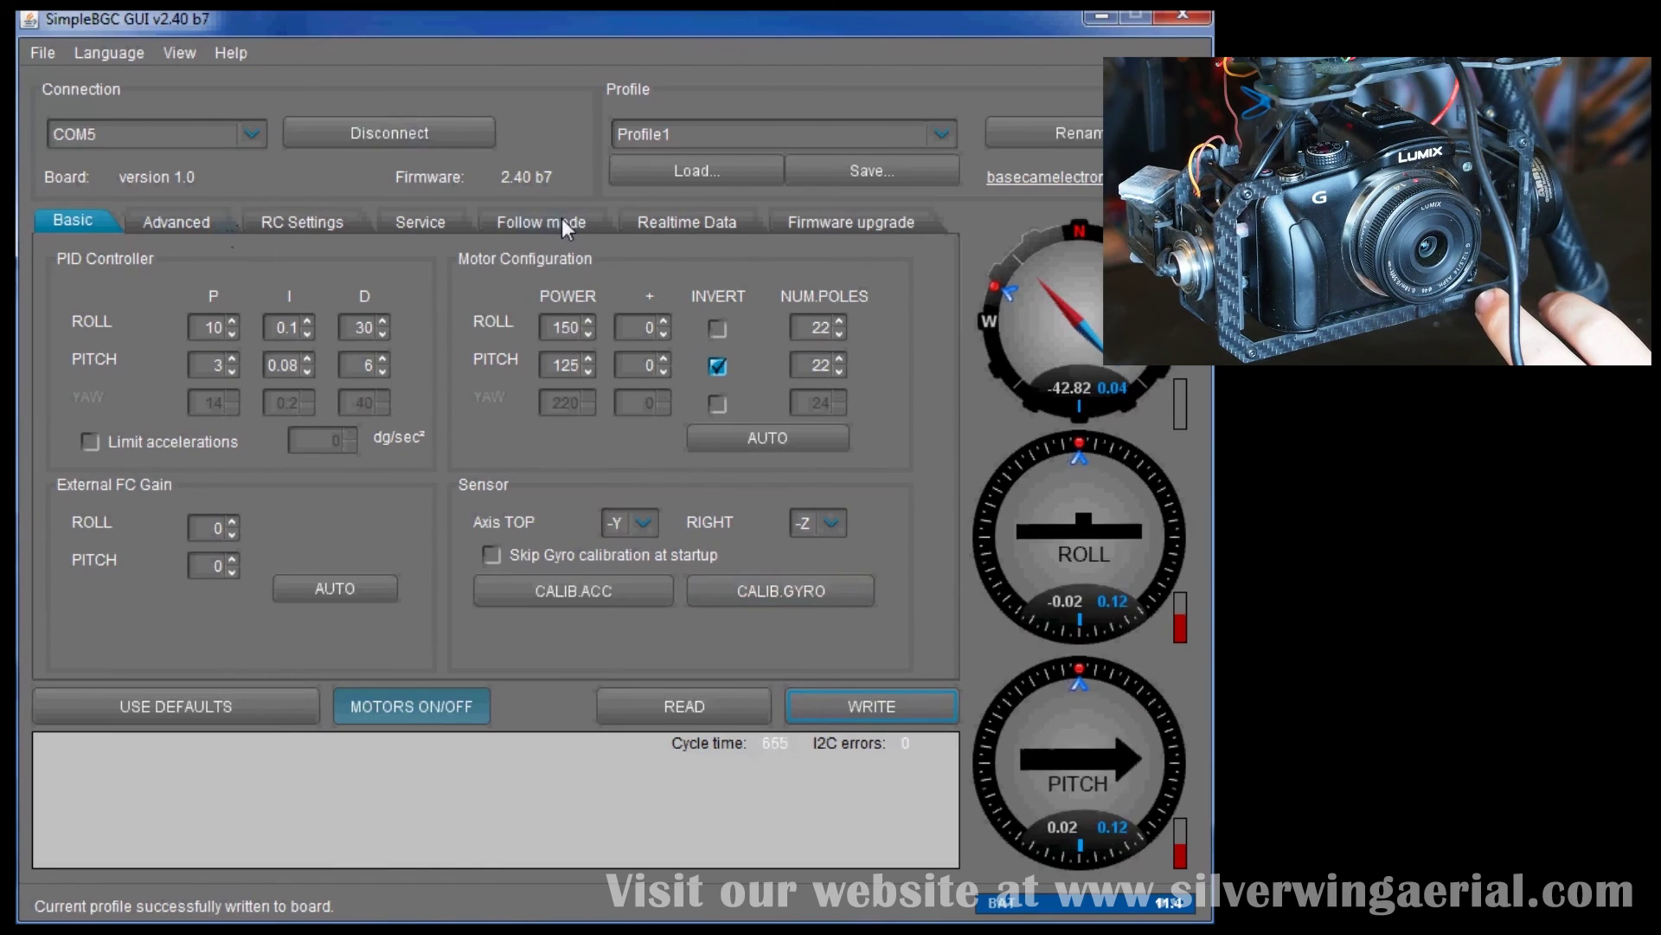
click(675, 222)
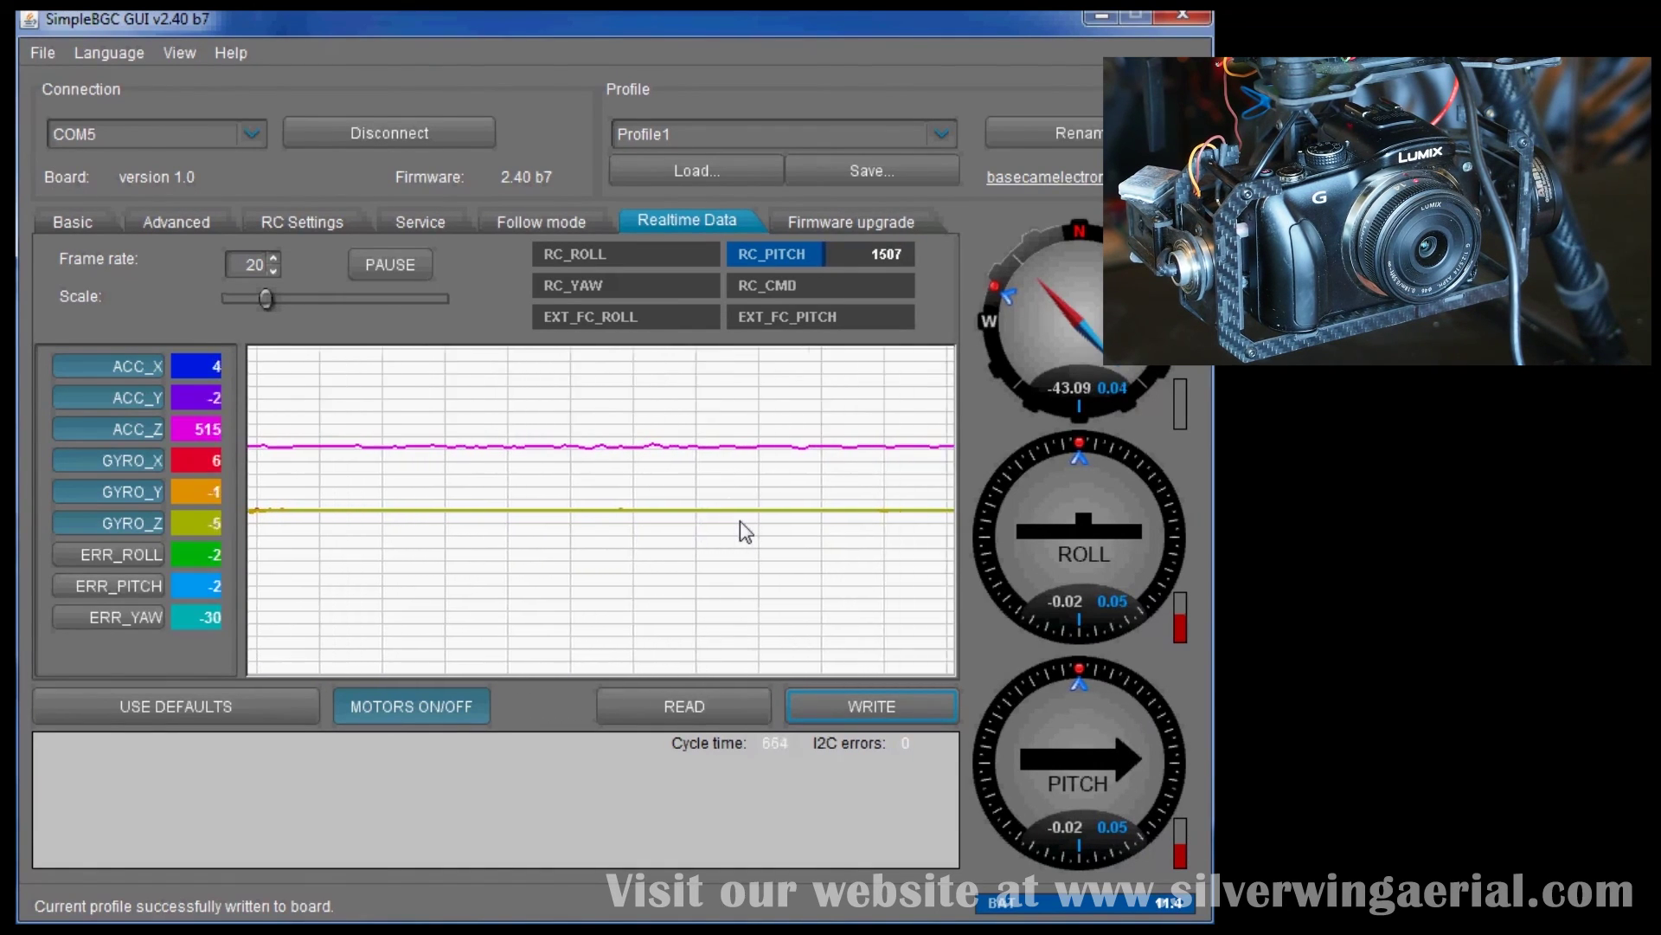
click(55, 213)
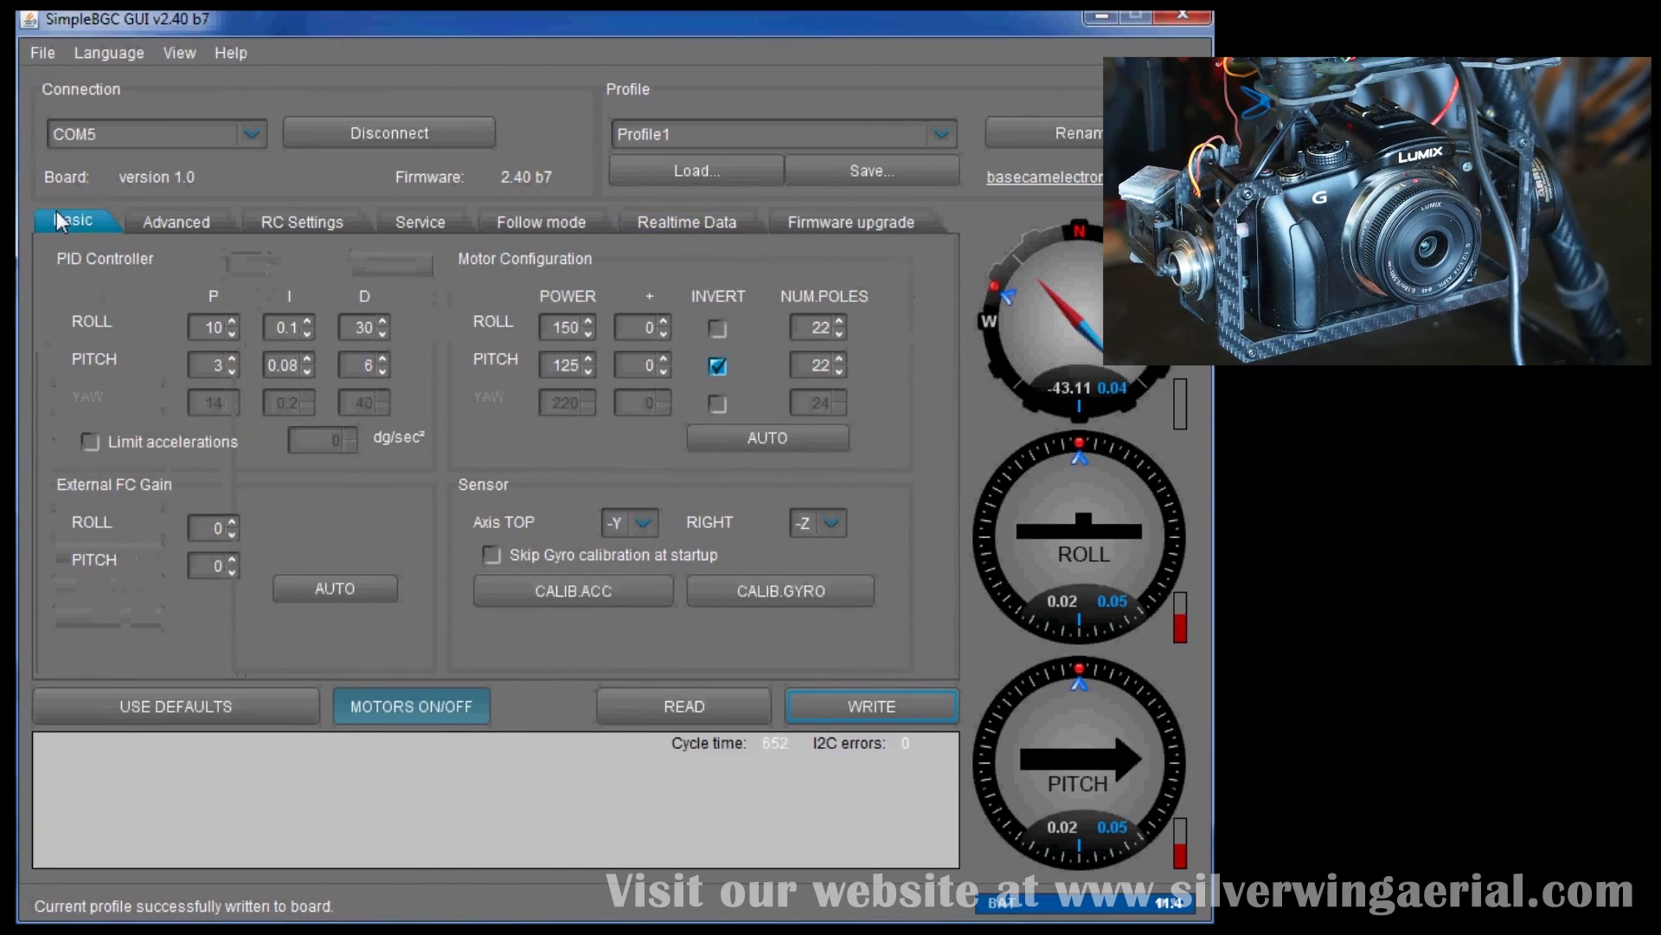